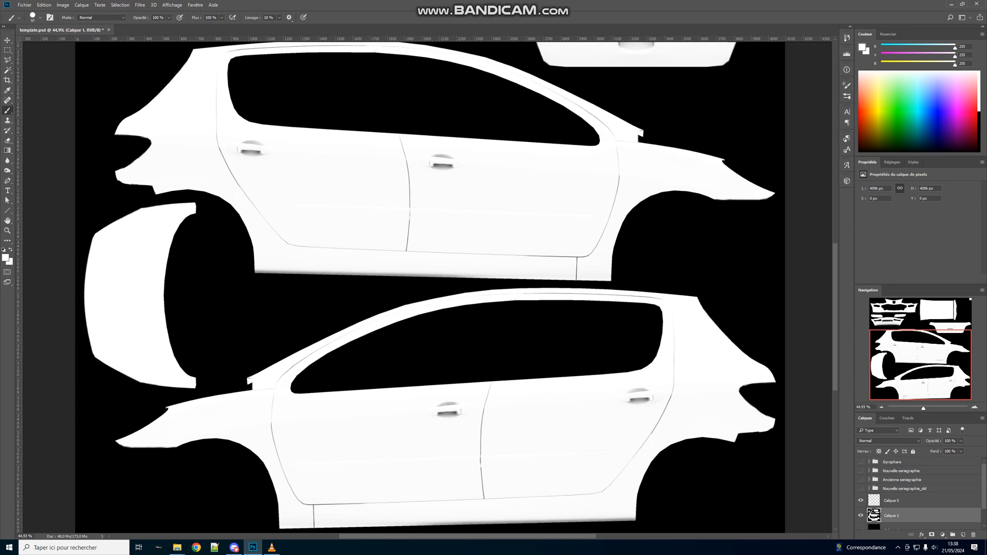
Set up the Pen tool with a magenta shape fill for drawing on the lower car side
scroll(429, 287, down, 3)
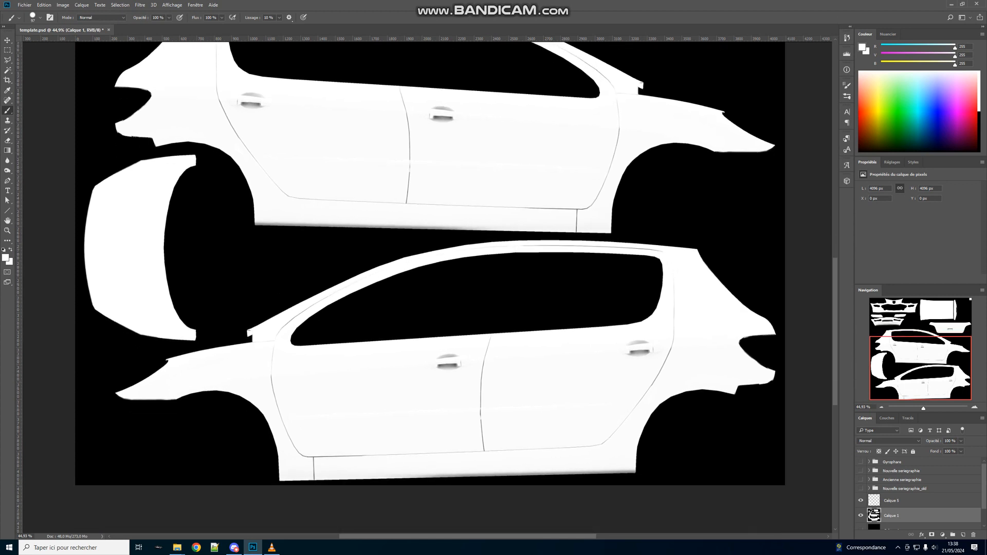
scroll(429, 288, down, 3)
scroll(430, 287, up, 5)
scroll(429, 288, down, 10)
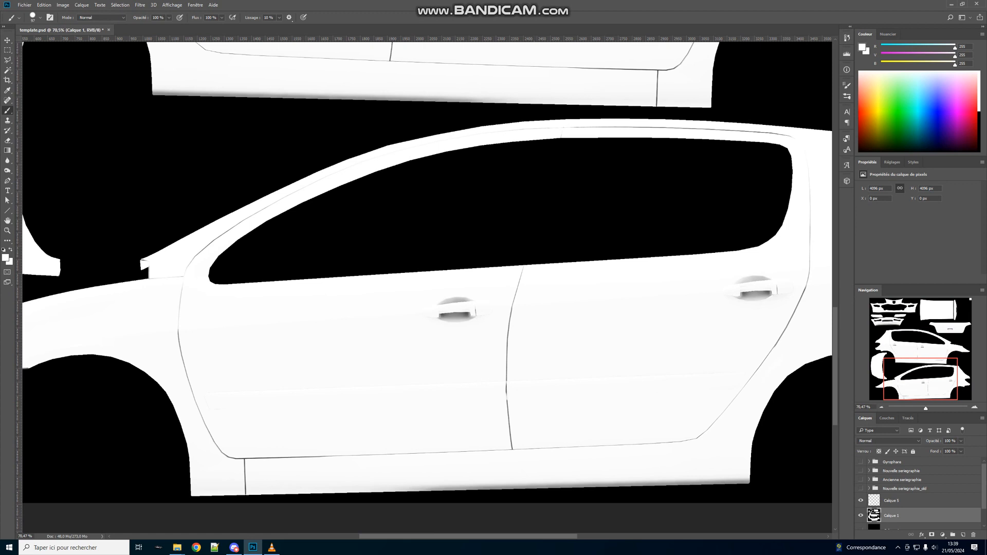
scroll(430, 288, left, 3)
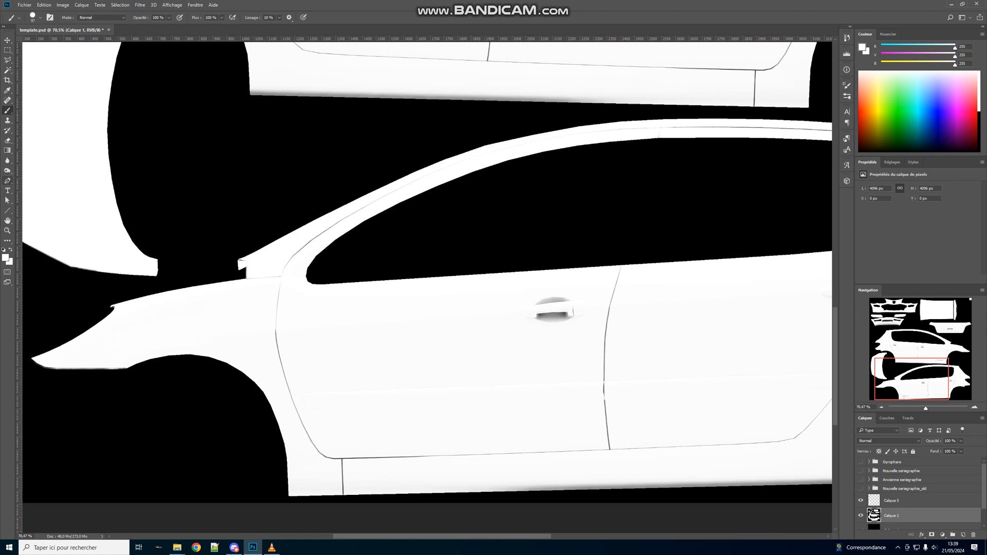
click(7, 181)
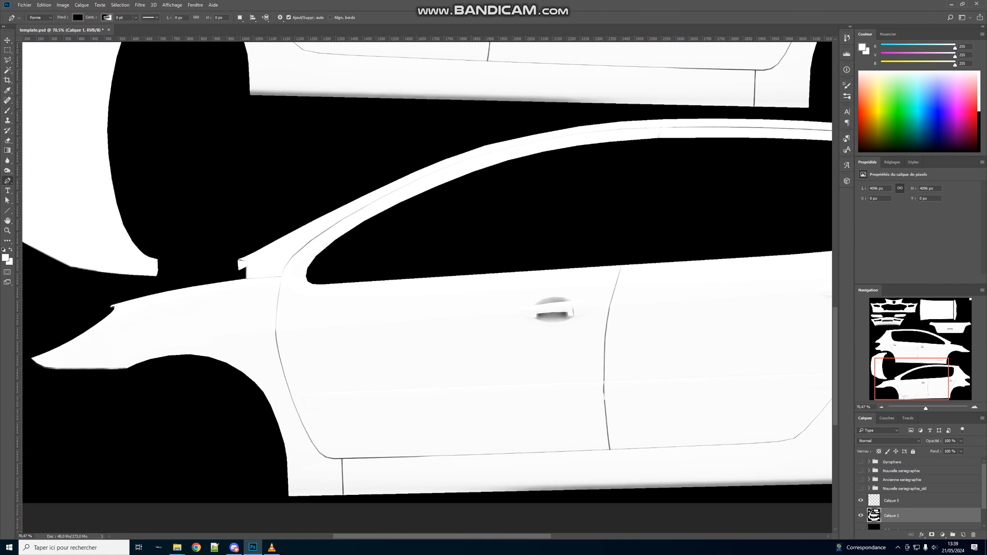
click(77, 18)
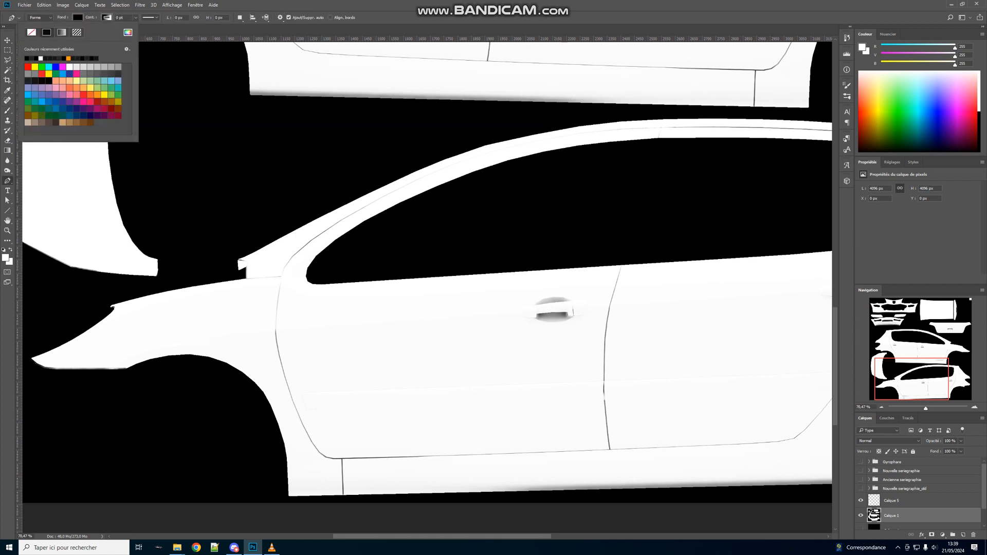
click(62, 67)
key(Return)
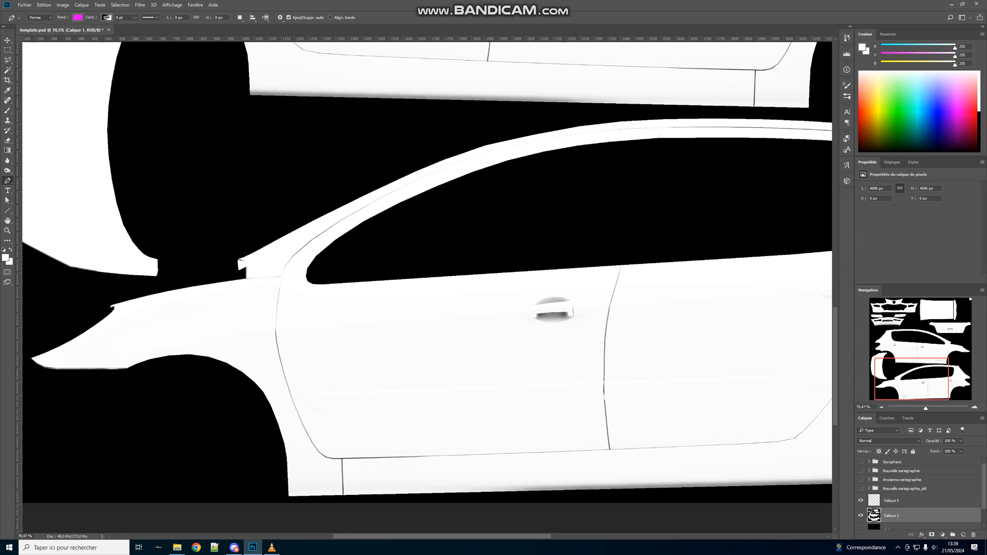
Trace the wavy upper edge of a magenta shape from the front fender across the front door to the rear door
click(190, 341)
click(209, 326)
click(237, 312)
click(274, 305)
click(315, 305)
click(361, 313)
click(393, 334)
click(485, 351)
click(536, 349)
click(574, 337)
click(617, 318)
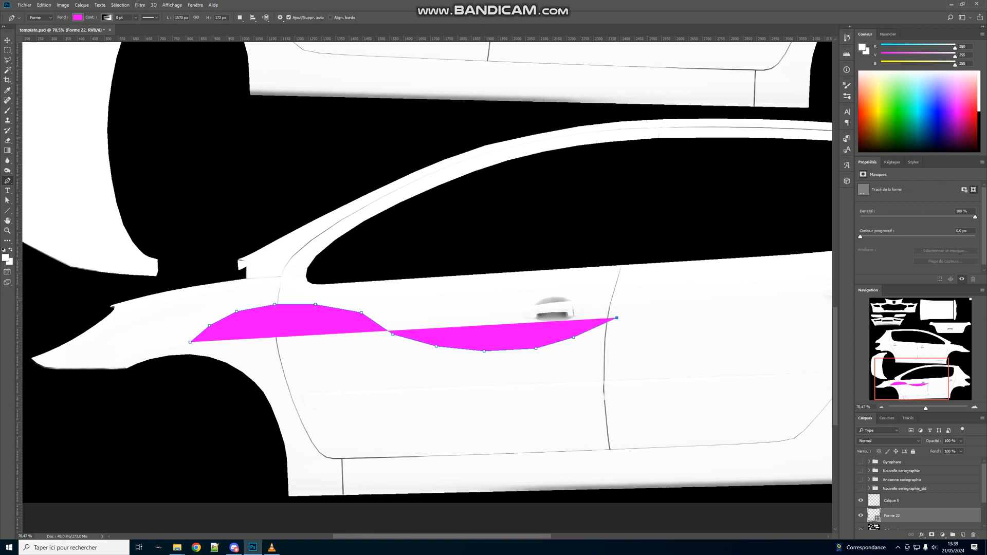
click(651, 295)
click(691, 282)
click(740, 281)
click(790, 289)
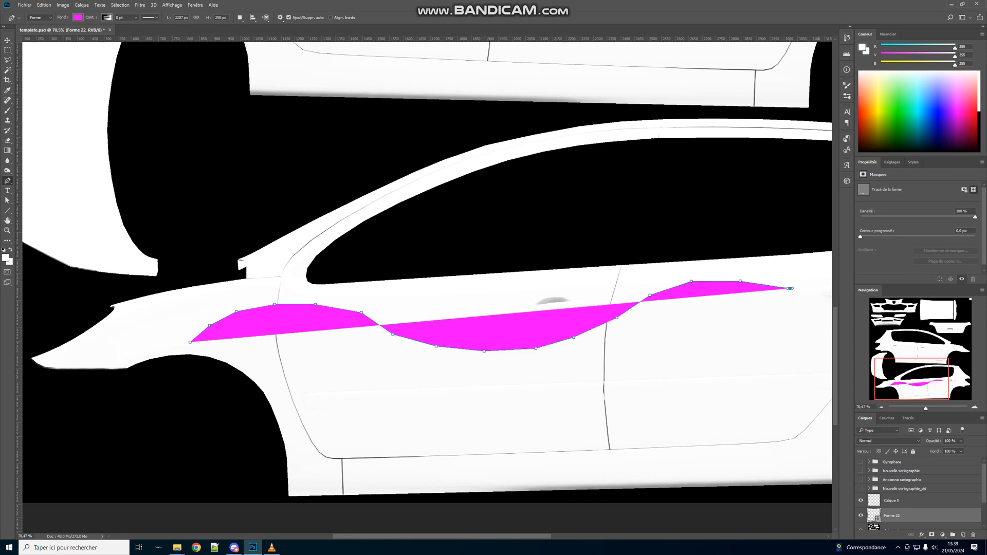
Continue the magenta outline down the rear door, along the sill and back up past the front wheel arch to its starting point
click(819, 317)
click(827, 352)
click(827, 400)
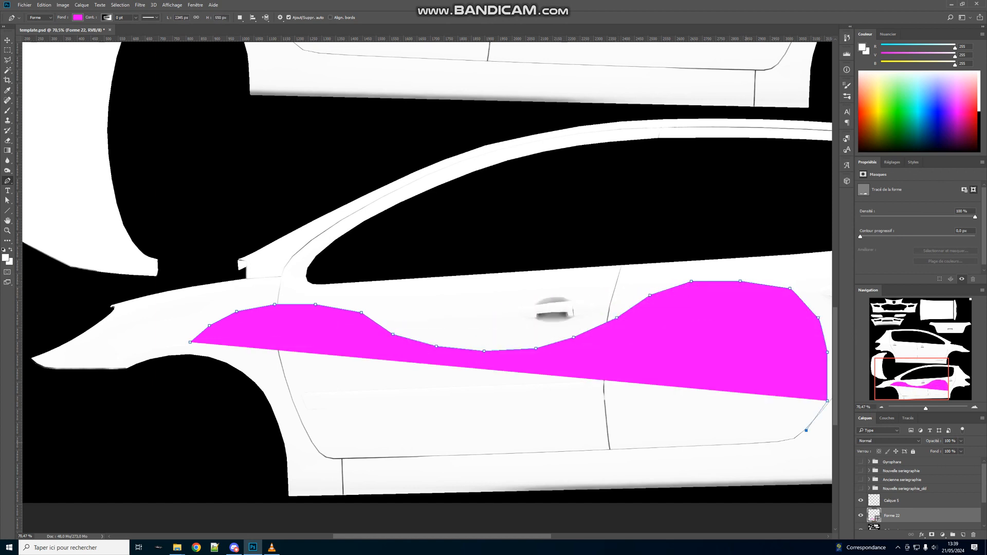
click(806, 430)
click(720, 442)
click(687, 469)
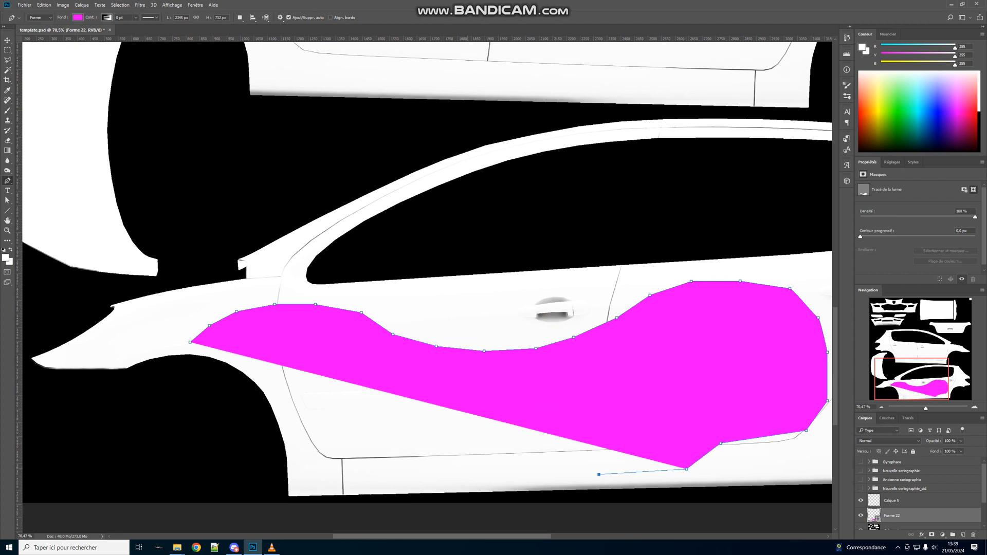
click(599, 474)
click(467, 468)
click(368, 475)
click(328, 475)
drag(271, 470, 229, 423)
click(229, 423)
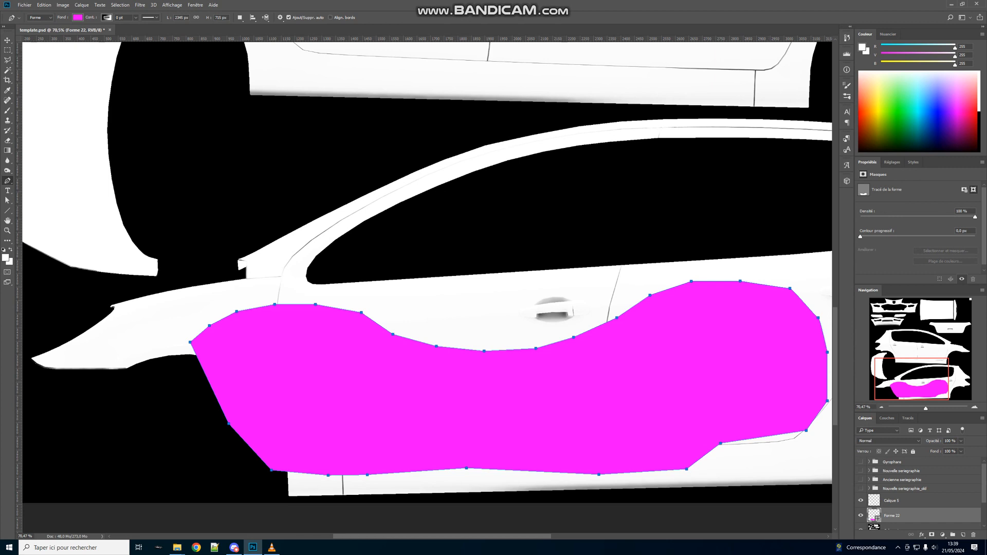
Hide the Forme 22 layer so the bare car side can be seen
scroll(426, 288, up, 1)
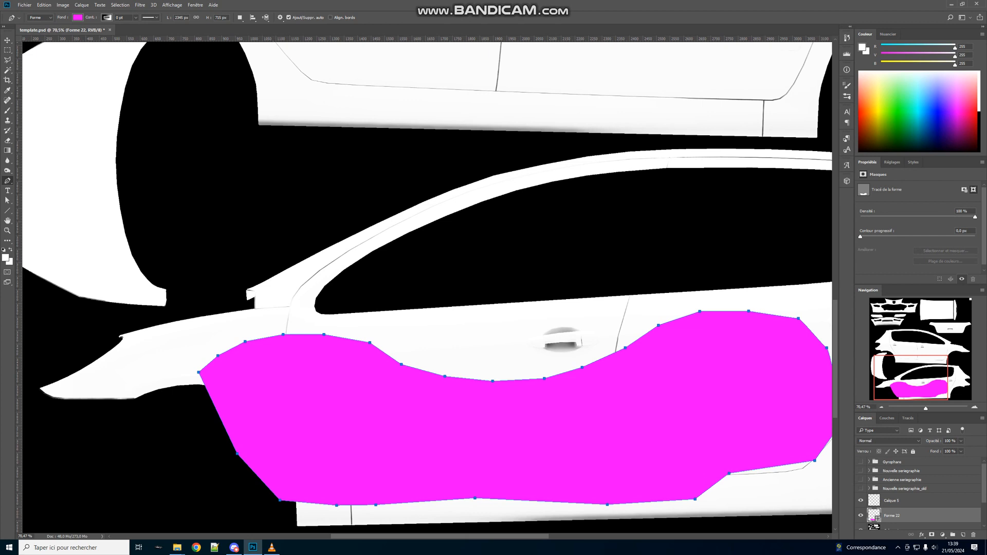
click(860, 516)
click(860, 515)
click(861, 516)
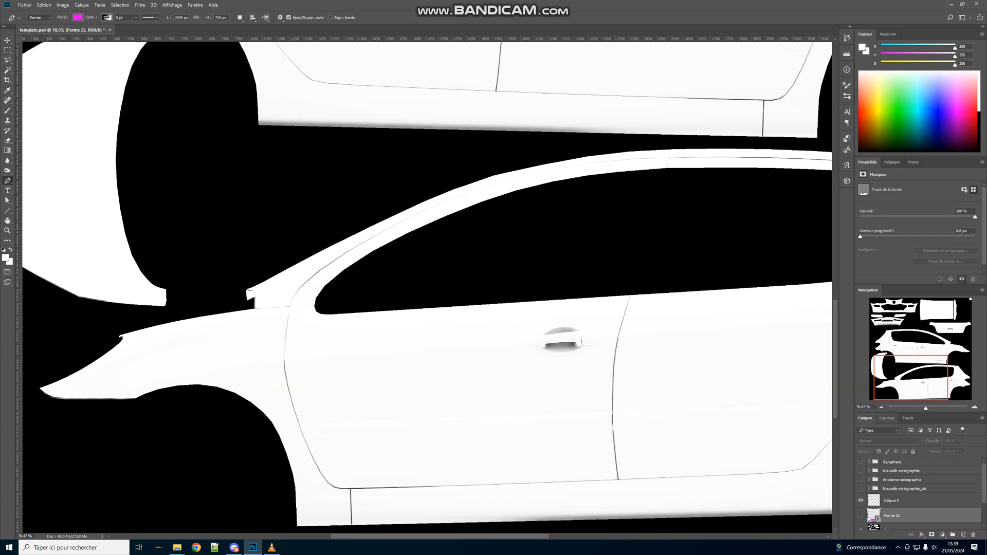
Change the shape fill colour to white with the Forme 22 layer still selected
scroll(428, 284, up, 5)
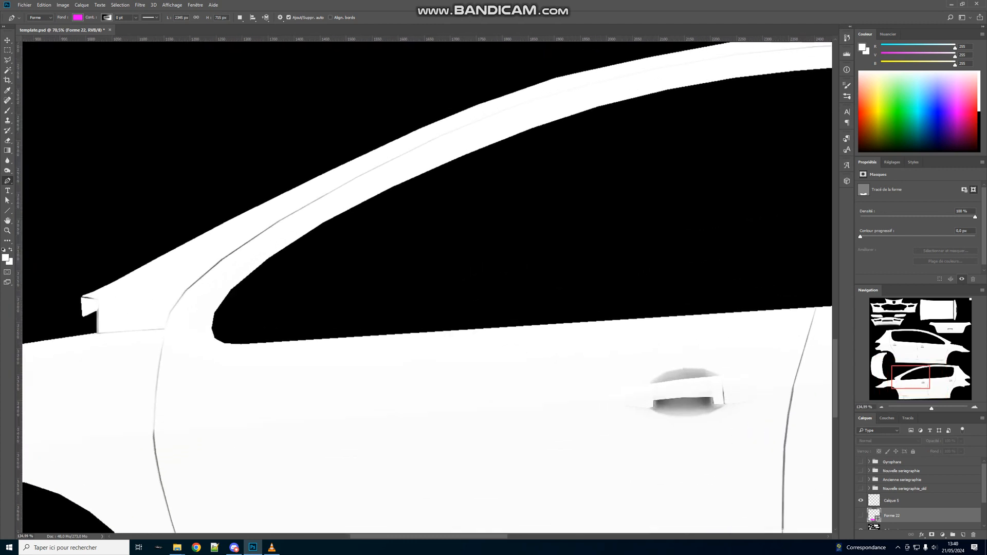
scroll(427, 288, right, 5)
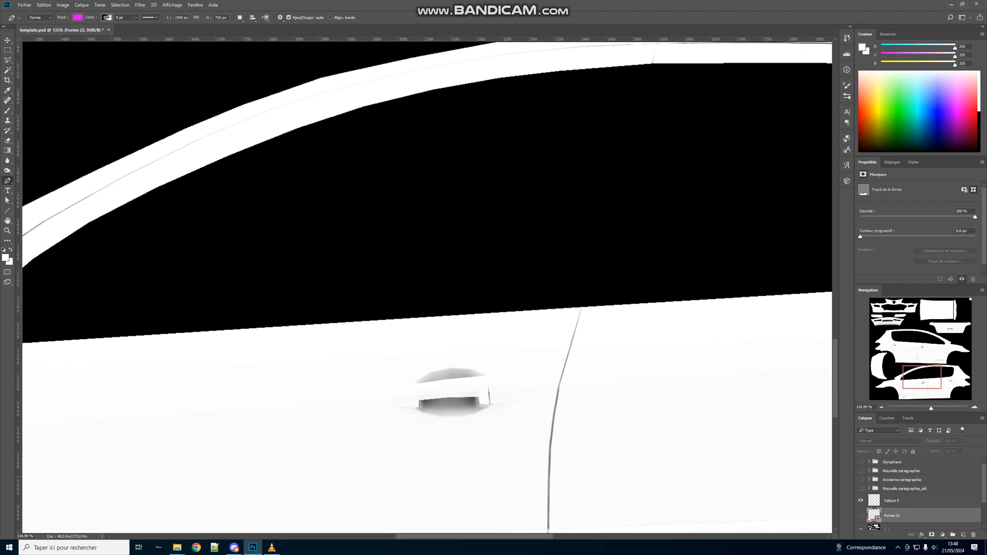
scroll(427, 288, down, 3)
scroll(427, 288, down, 1)
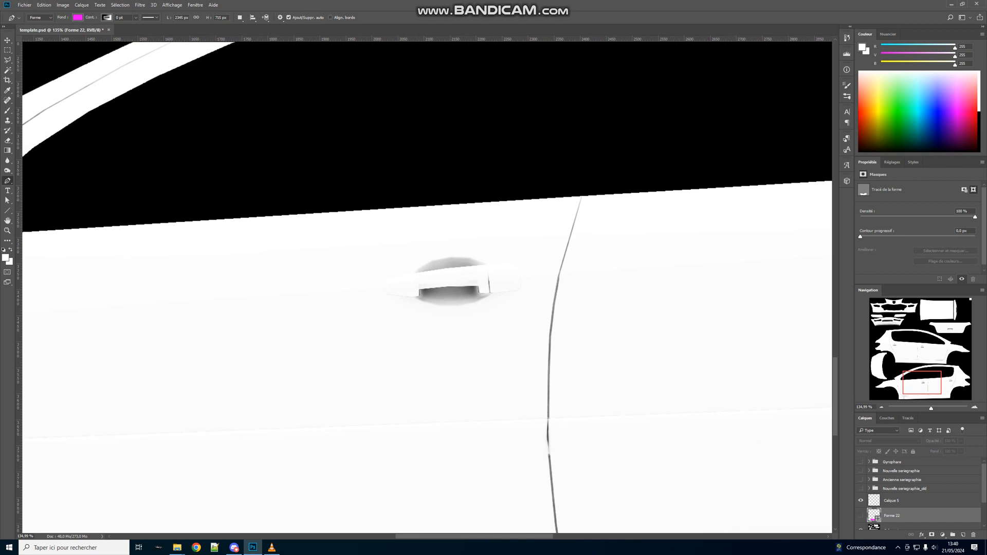
click(77, 17)
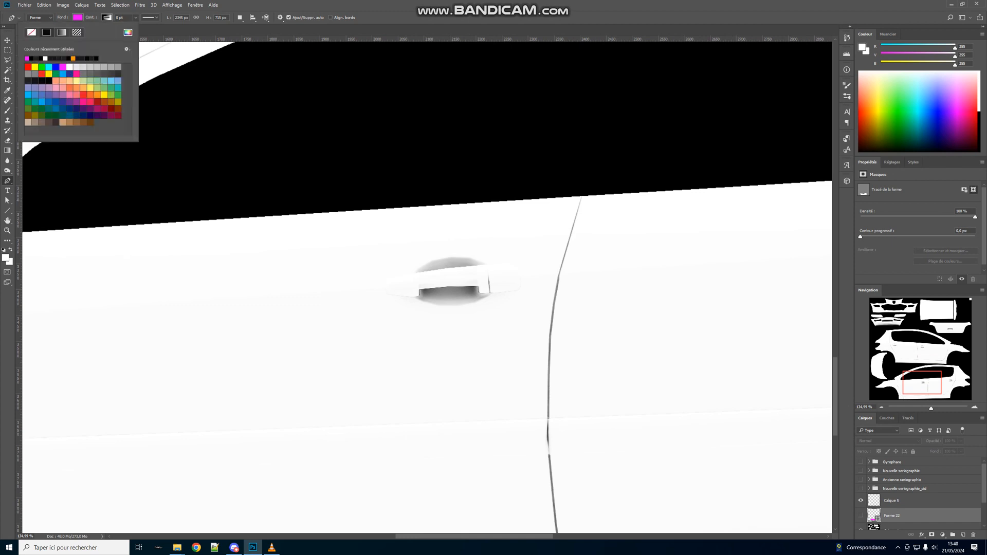
click(69, 67)
key(Return)
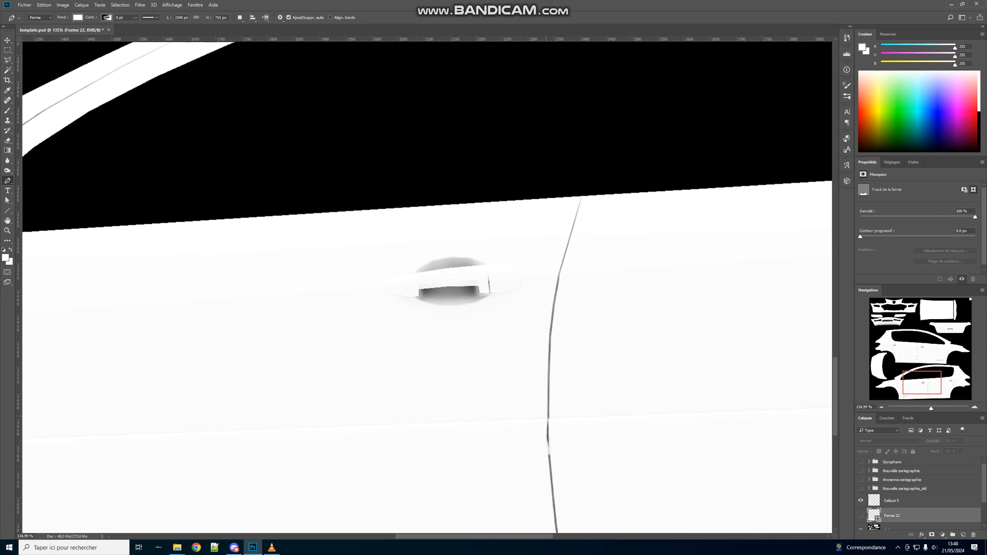
Start a new white Pen shape by tracing the front door's rear seam upward to door handle height
click(545, 369)
click(547, 339)
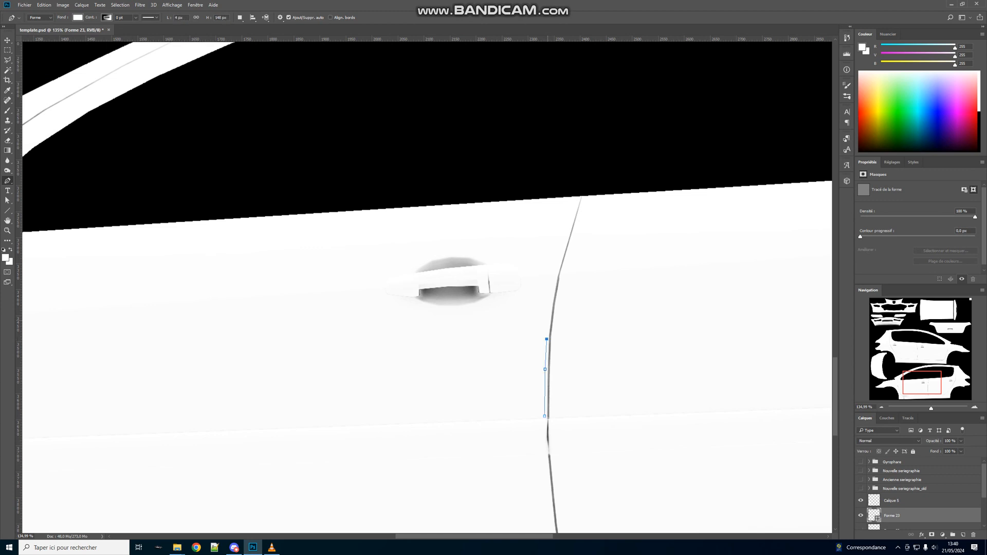
click(549, 307)
click(554, 278)
Continue the outline forward from the rear seam, curving it underneath the front door handle
click(500, 281)
click(495, 295)
click(485, 303)
click(472, 307)
click(459, 309)
click(446, 310)
click(433, 308)
click(420, 304)
click(408, 298)
click(397, 290)
click(308, 294)
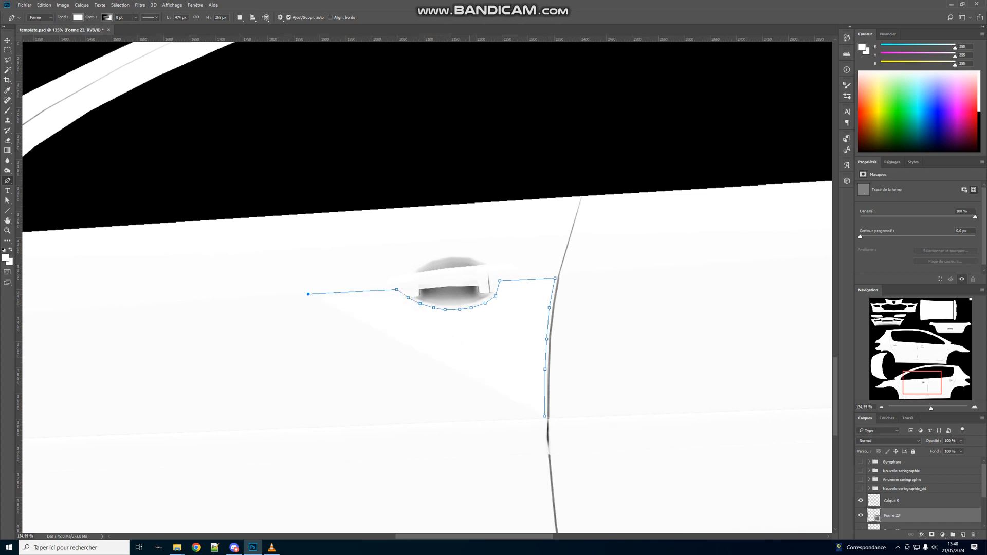
Extend the outline to the front door's front seam and trace the upper part of that seam downward
scroll(427, 285, left, 5)
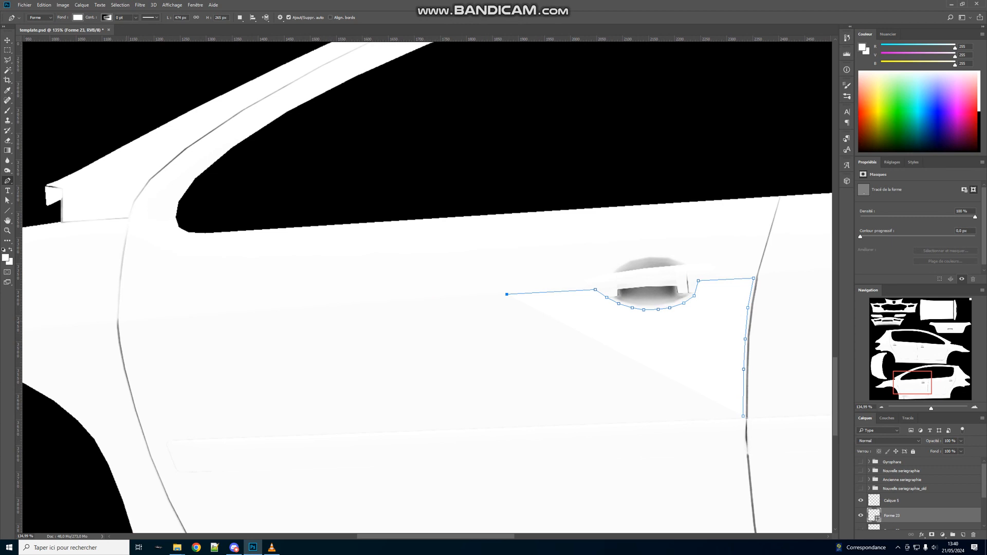
click(121, 319)
click(122, 334)
click(126, 355)
click(135, 394)
click(144, 424)
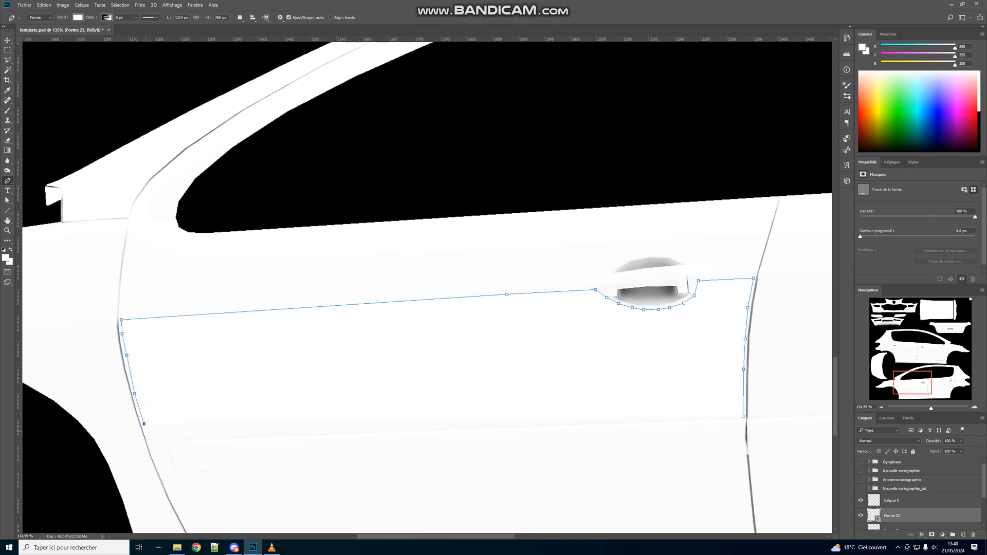
click(147, 435)
Trace the lower part of the door's front seam down to the rounded bottom corner
scroll(427, 288, down, 3)
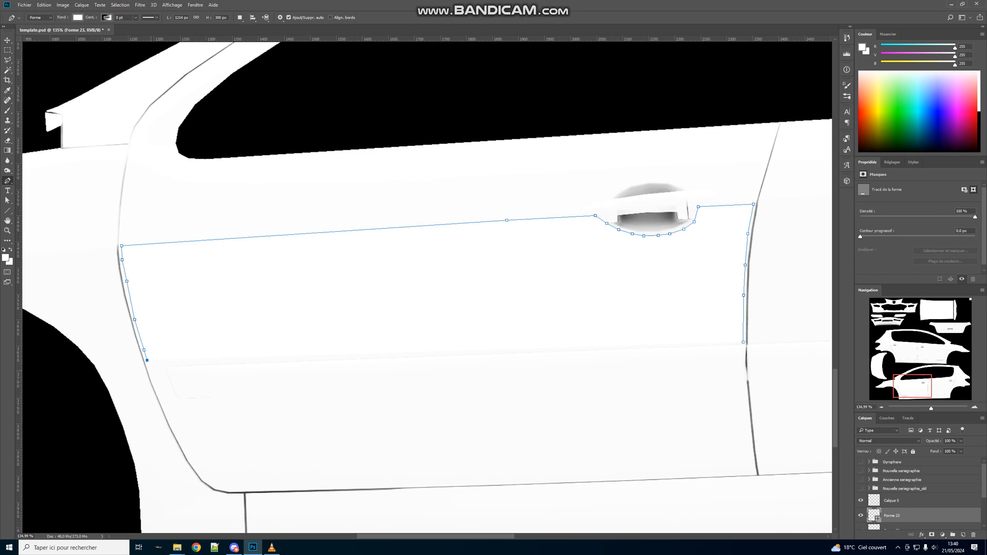
click(160, 398)
click(174, 430)
click(189, 458)
click(202, 475)
click(211, 483)
Trace the front door's bottom edge and the lower rear seam, closing the outline at its starting point
click(249, 477)
click(274, 490)
click(753, 473)
click(749, 430)
click(744, 388)
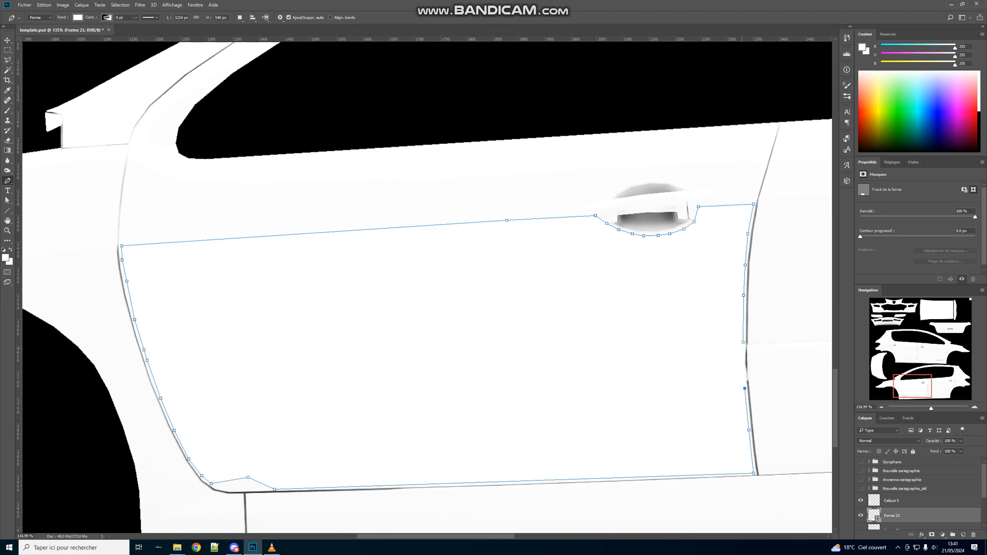
click(744, 342)
Move the misplaced anchor point near the door's lower front corner down to the bottom seam
scroll(389, 320, up, 5)
drag(911, 387, 903, 394)
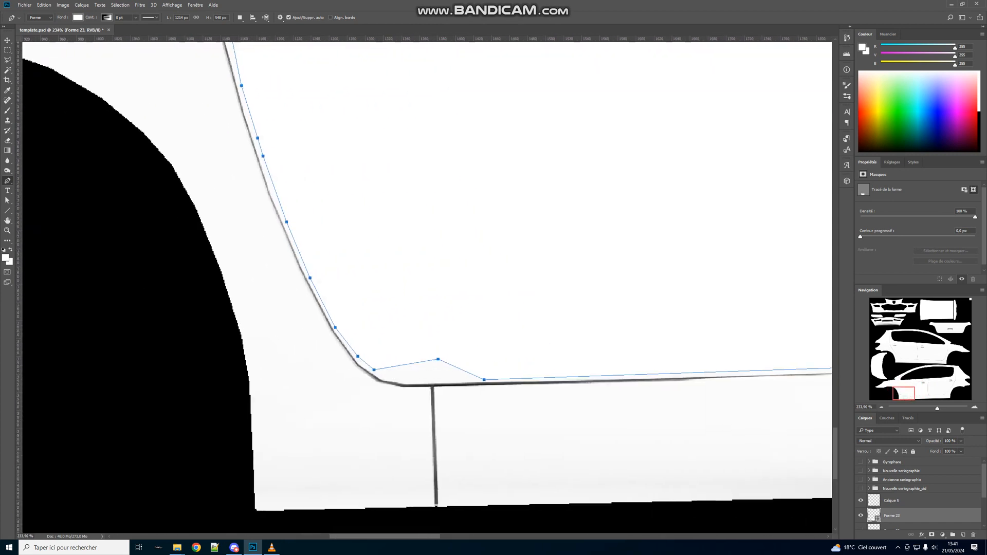
drag(7, 201, 25, 208)
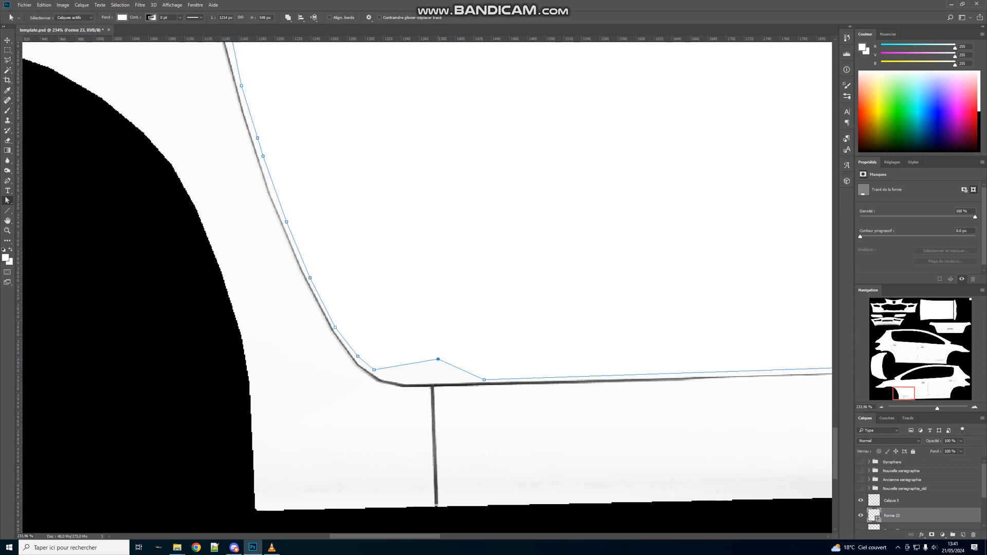
drag(438, 359, 430, 382)
Add an anchor point at the door's lower front corner and move it outward to follow the rounded seam
scroll(424, 283, up, 3)
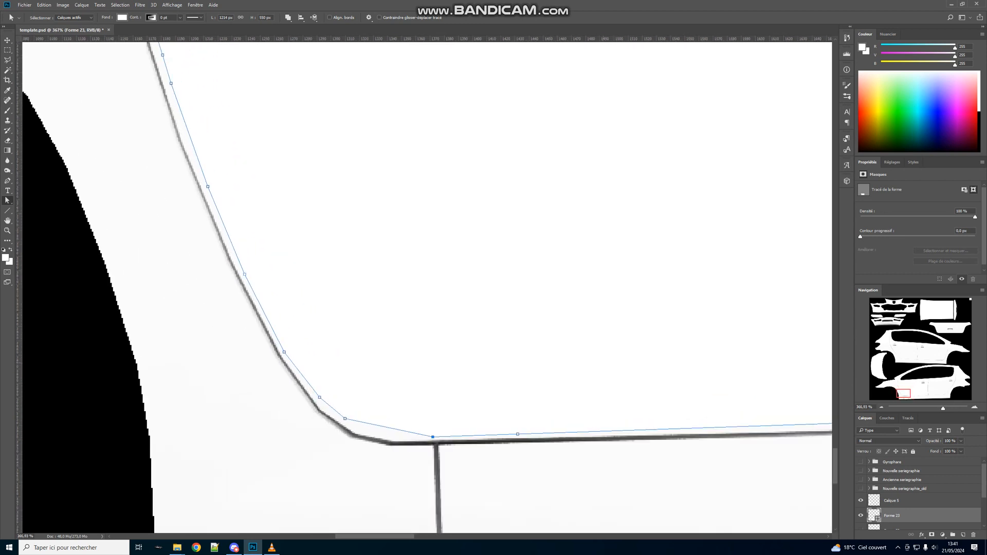
click(8, 180)
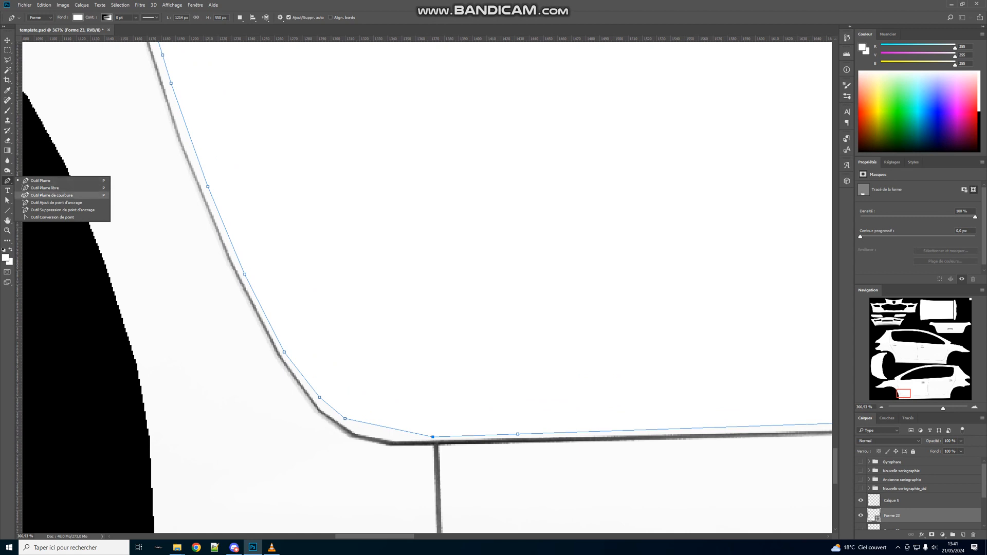
click(56, 203)
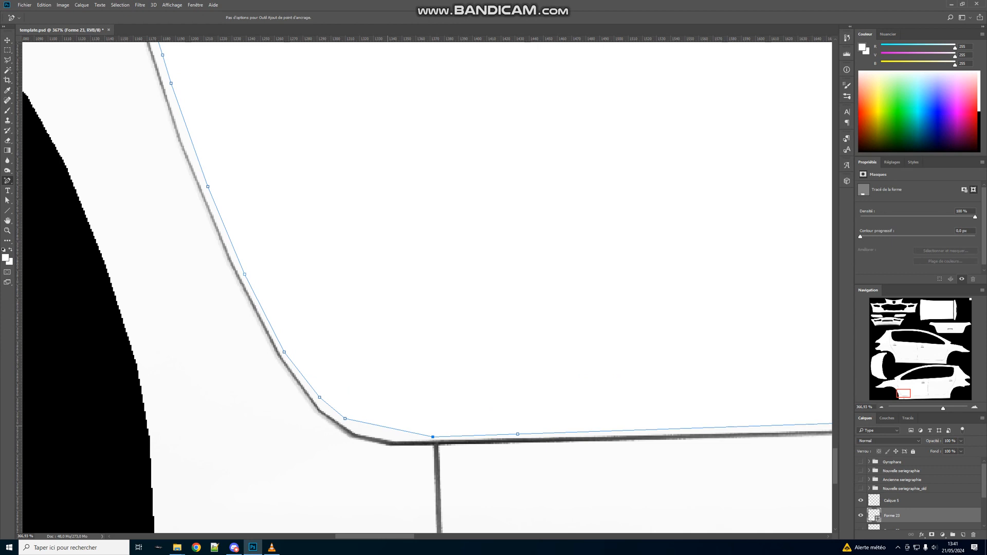
click(8, 201)
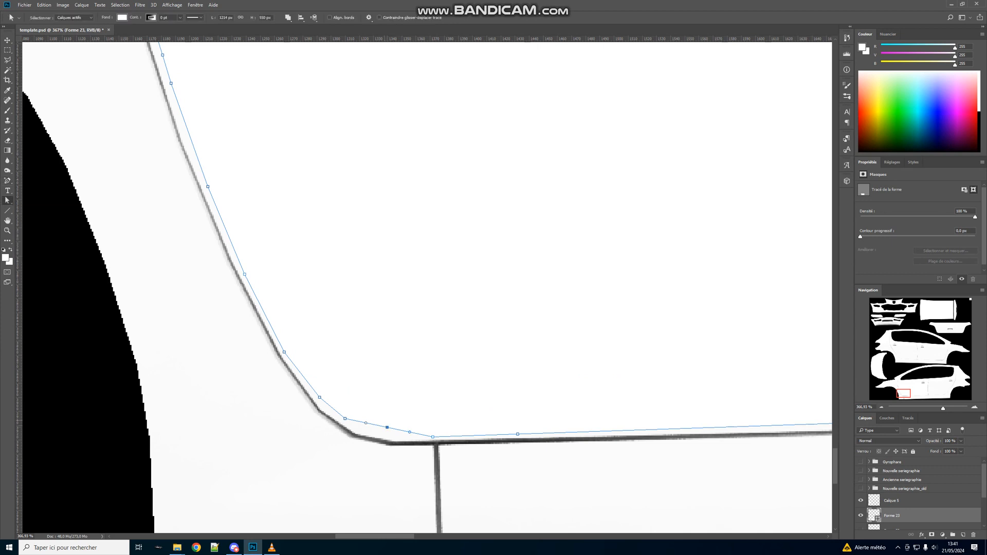
drag(387, 428, 381, 434)
Show the Forme 22 layer again beneath the door-shaped outline
scroll(433, 301, down, 3)
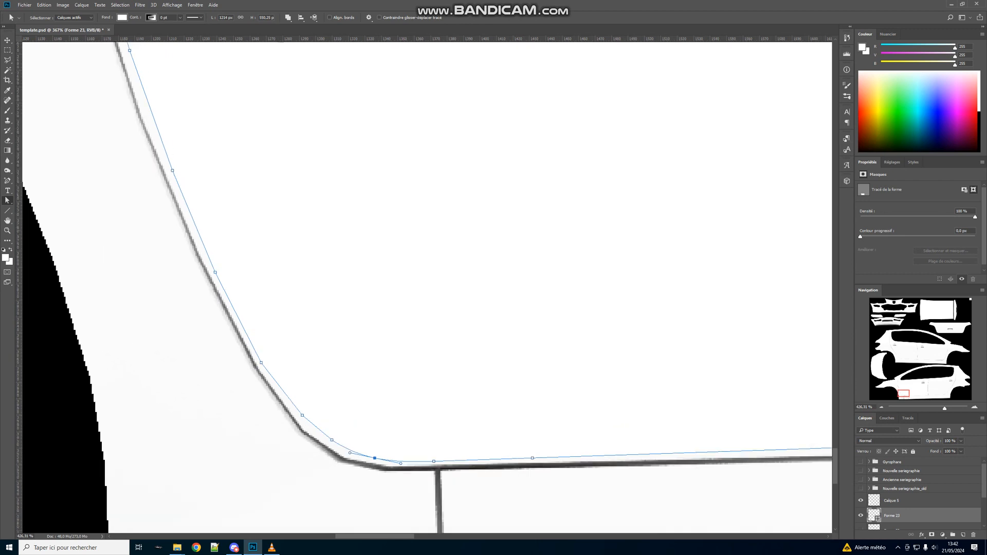
scroll(427, 291, down, 5)
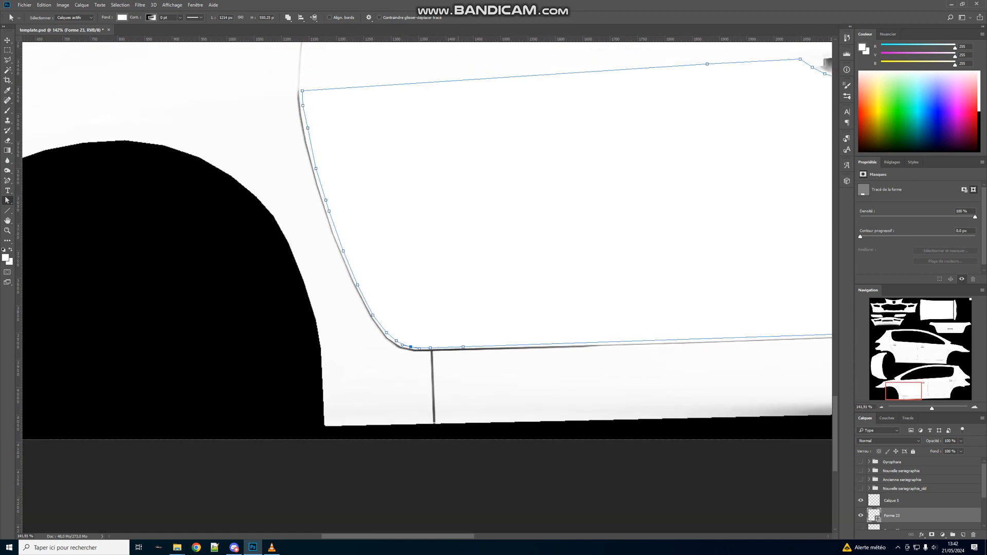
scroll(426, 236, right, 5)
scroll(426, 236, up, 2)
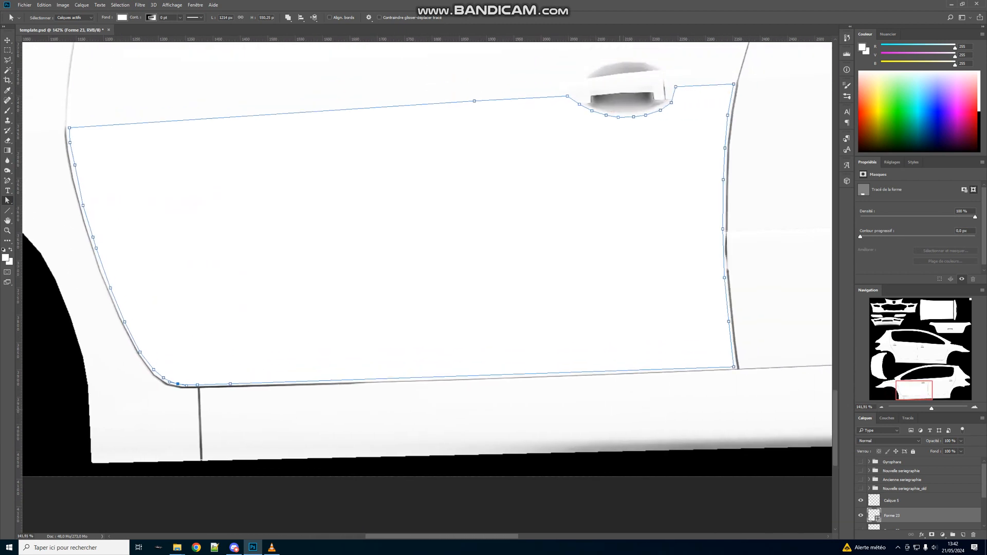
scroll(920, 494, down, 1)
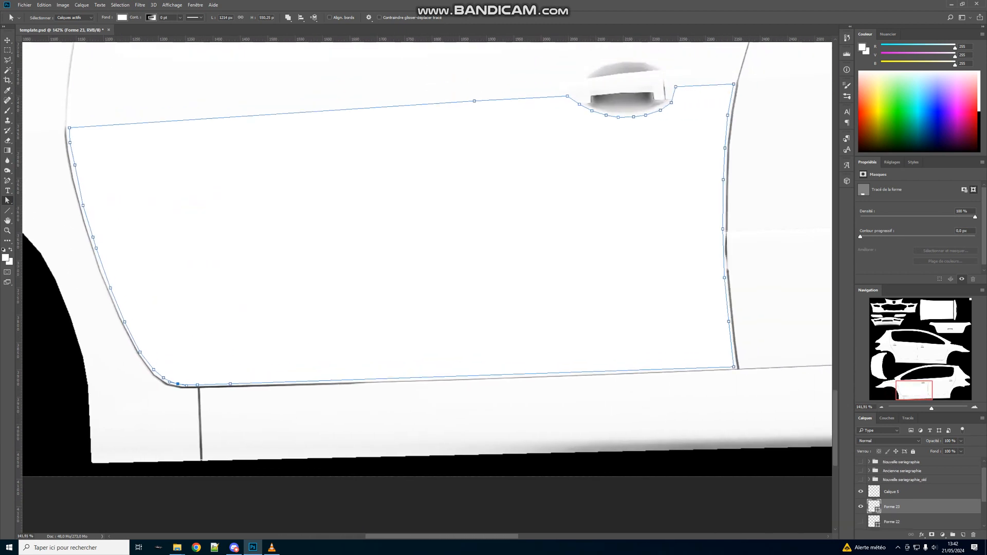
click(861, 521)
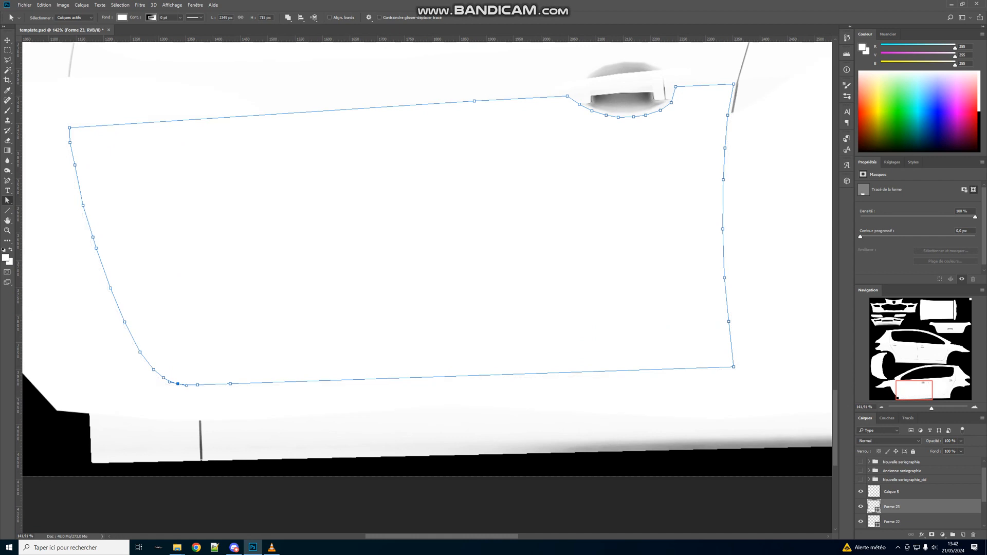
Change the fill of the wavy Forme 22 side shape to bright pink
scroll(429, 286, down, 5)
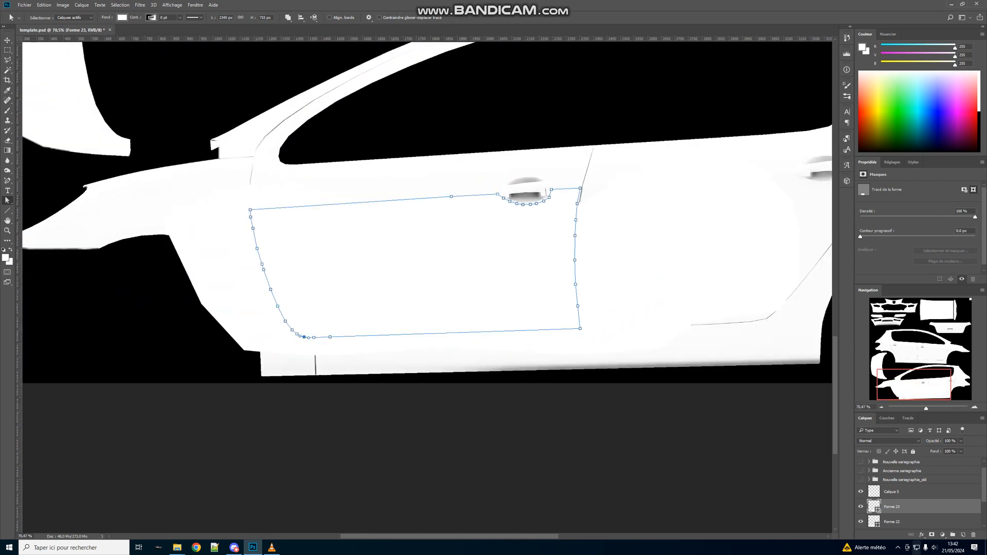
key(alt+bracketleft)
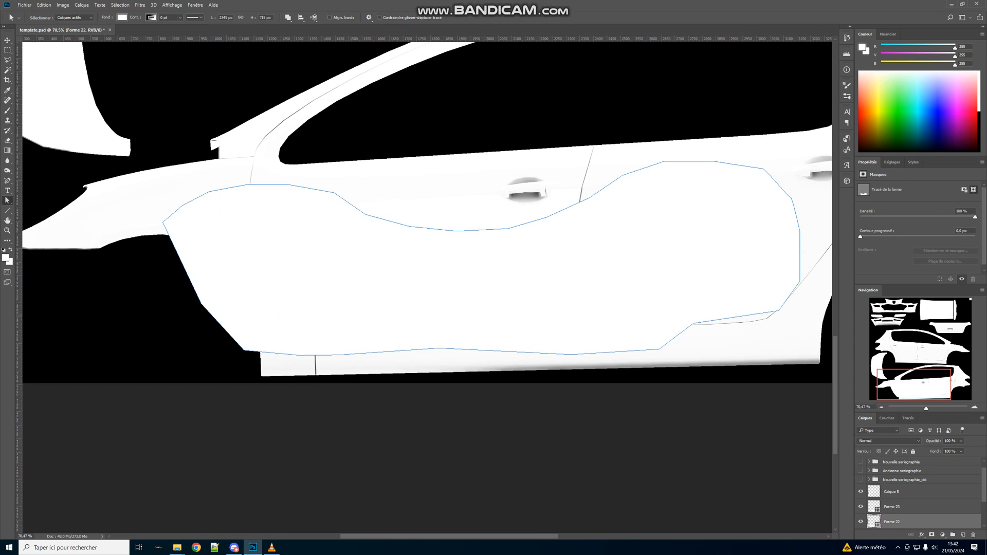
click(122, 17)
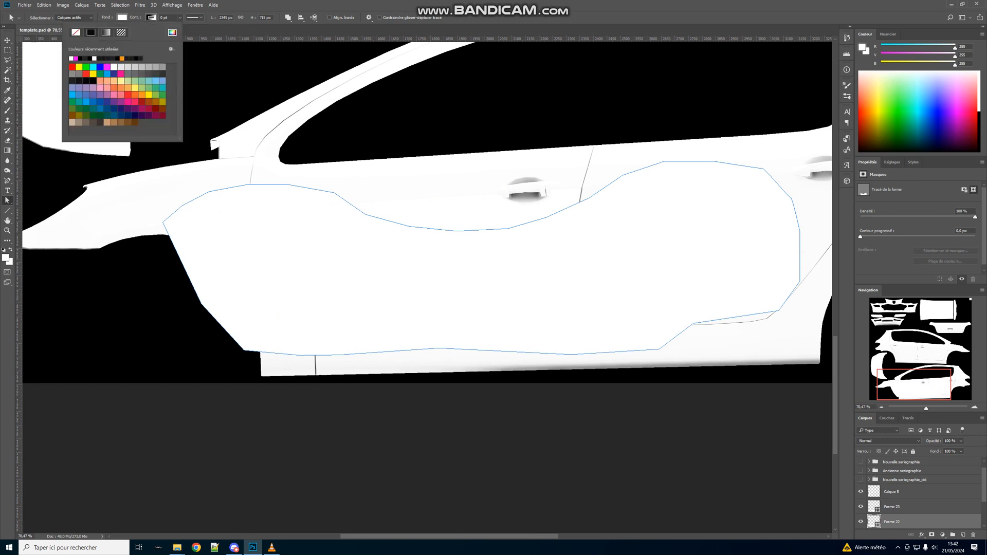
click(121, 73)
key(Return)
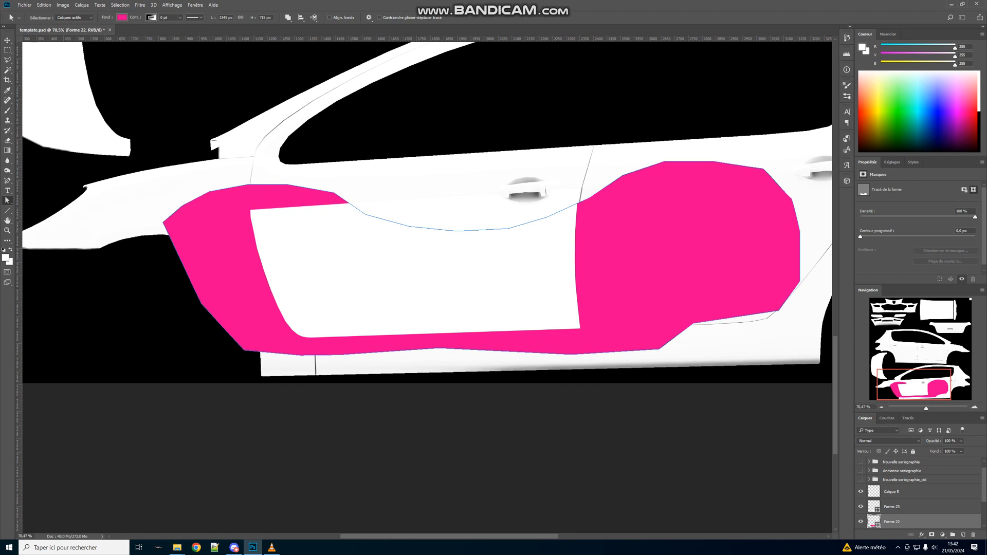
Rename the pink wavy shape's layer Forme principale and the door outline's layer Delimitations
scroll(426, 211, up, 3)
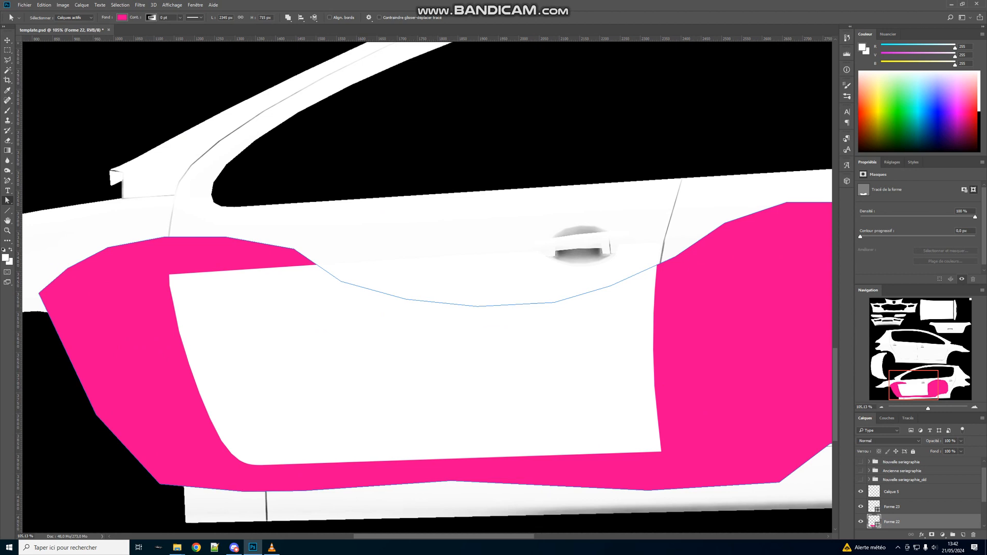
double_click(892, 521)
text(Forme principale)
key(Return)
double_click(891, 507)
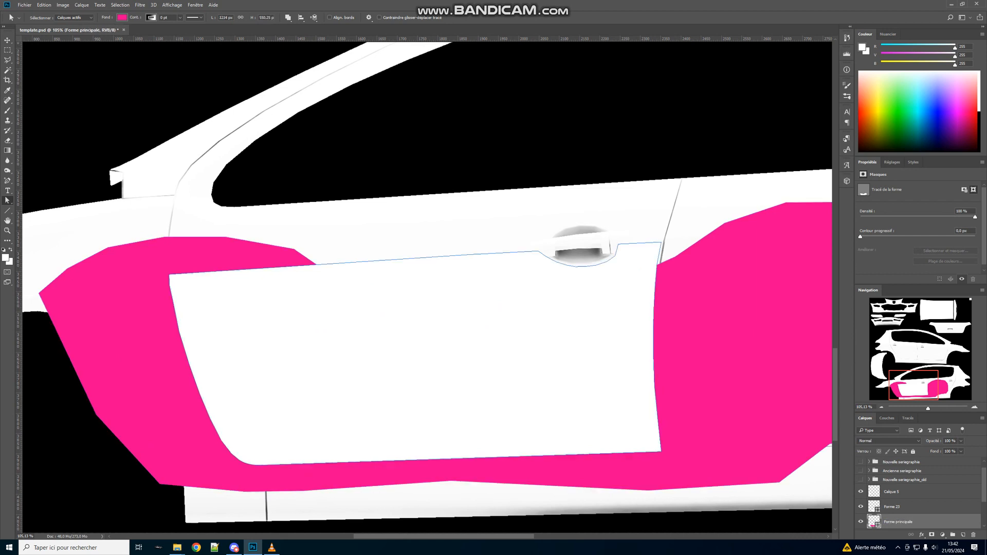
text(Delimitations)
key(Return)
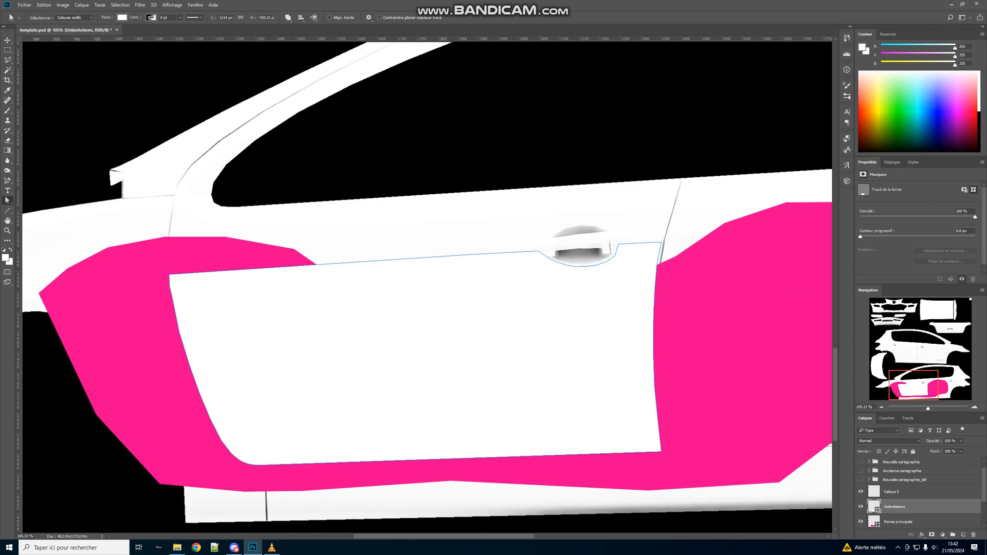
Place Forme principale directly above Delimitations and clip it to the door outline with a clipping mask
key(ctrl+bracketleft)
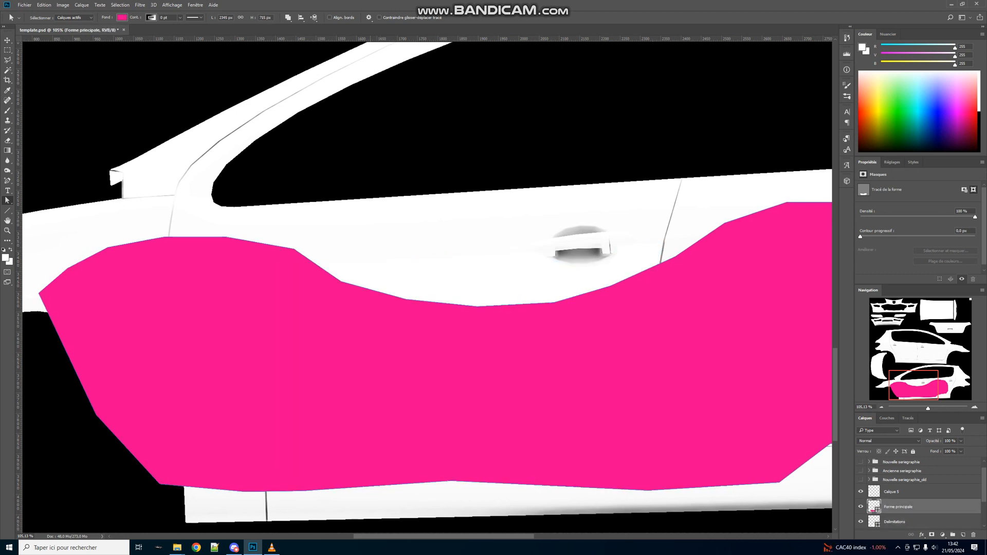
click(82, 5)
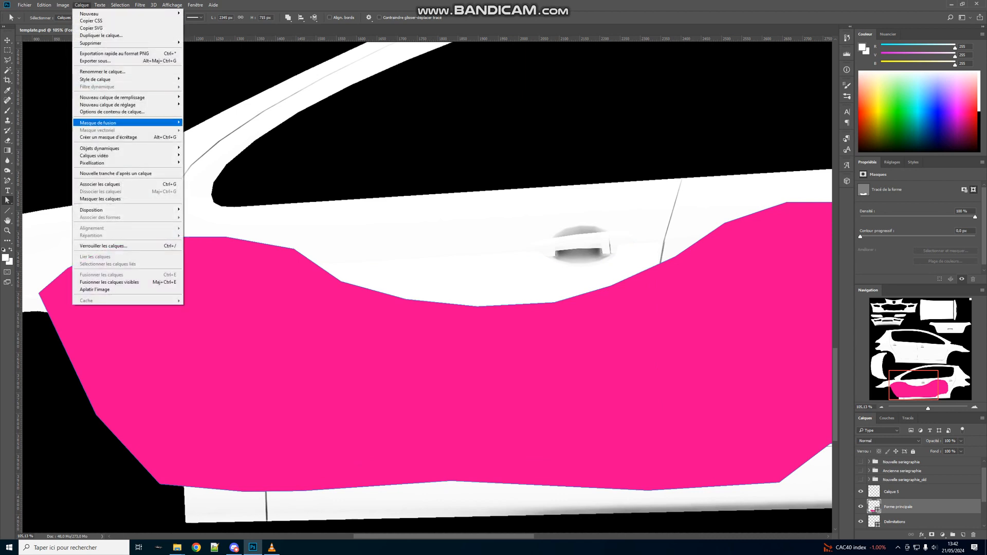
click(169, 138)
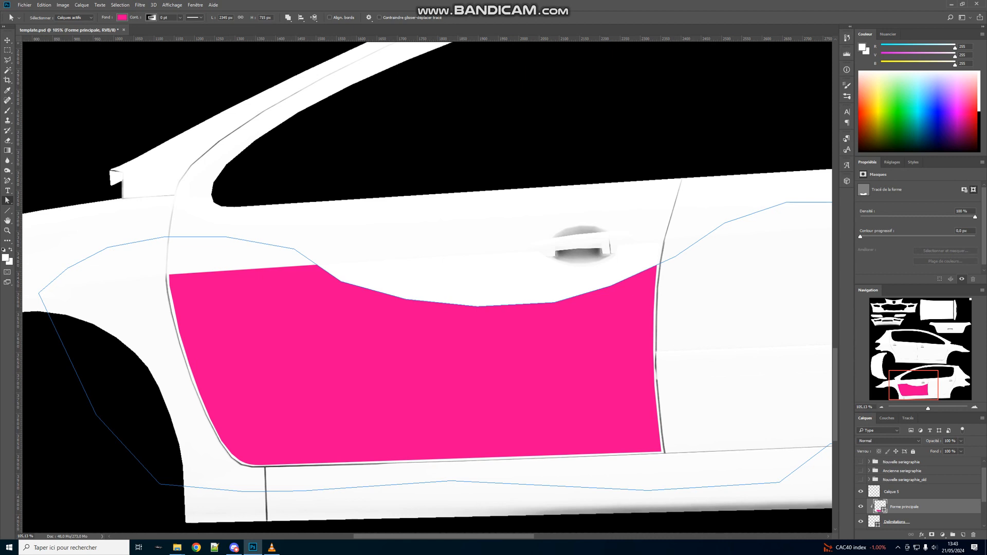
Release the clipping mask from Forme principale, hide that layer and make Delimitations the active layer
key(F8)
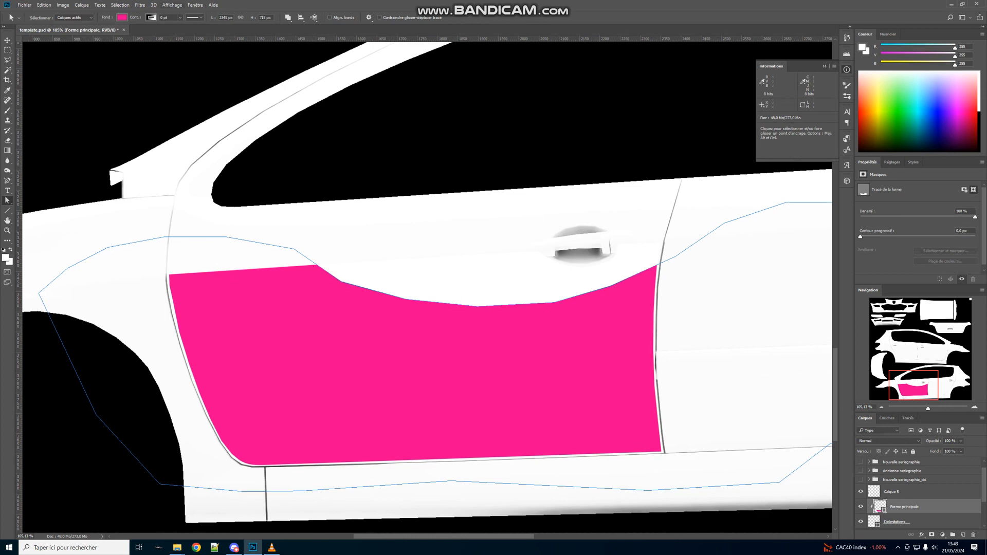
click(82, 4)
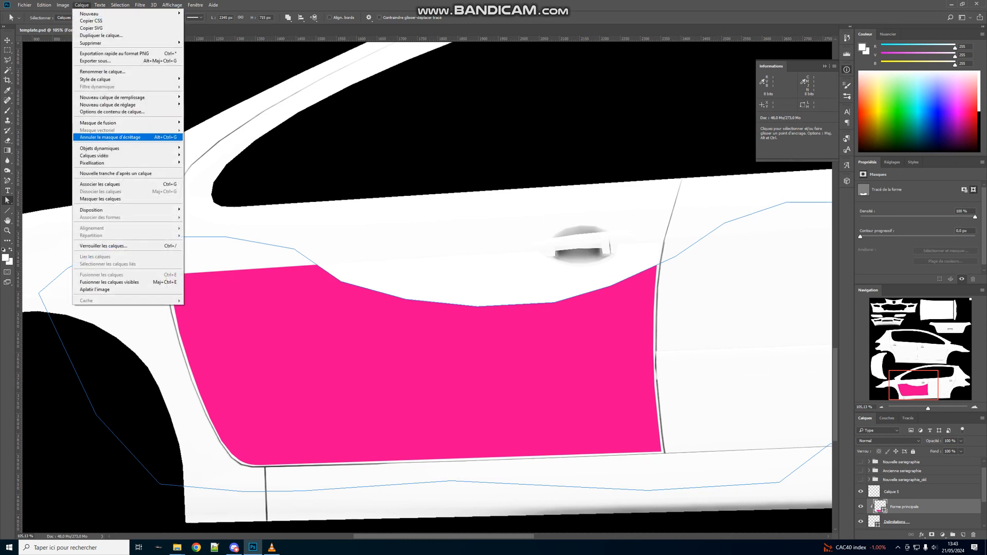
click(111, 138)
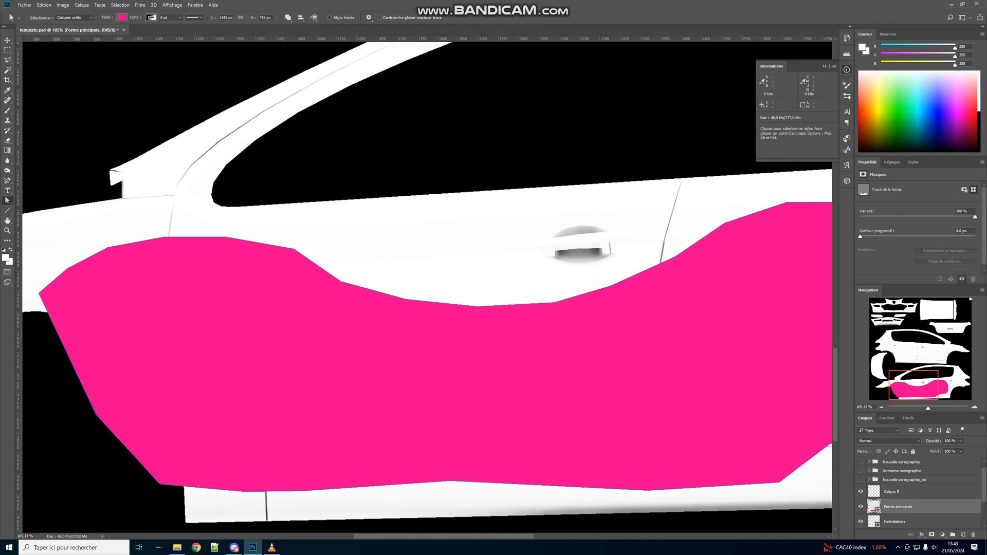
click(861, 507)
click(897, 522)
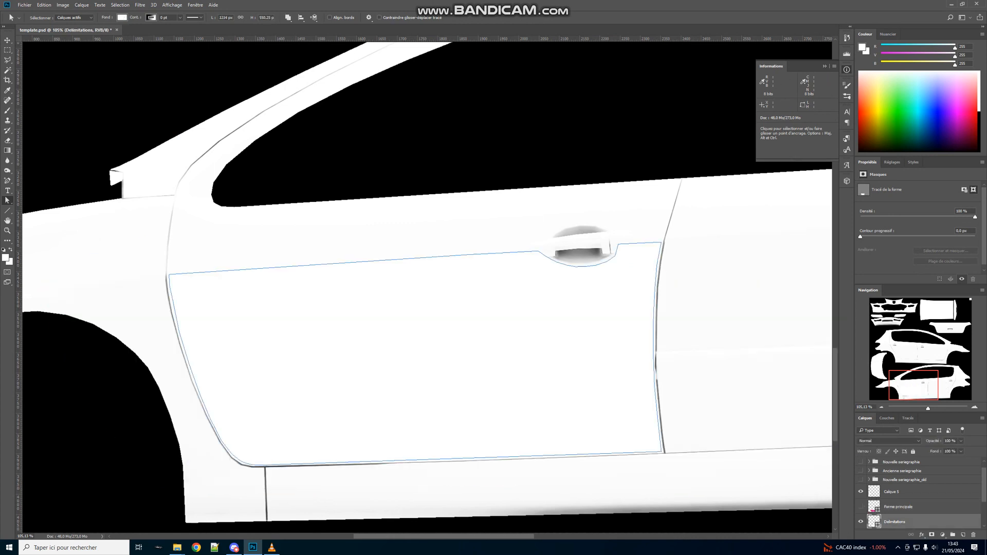
Start a new Pen shape on the front fender, following the short vertical sill seam upward and around the door's lower front corner
scroll(430, 282, up, 5)
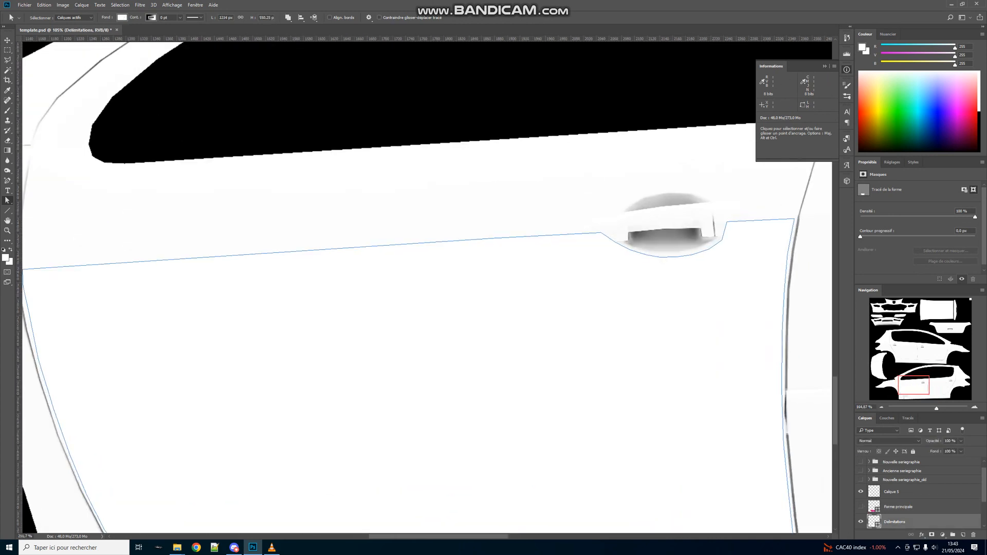
scroll(427, 288, left, 10)
scroll(427, 288, down, 5)
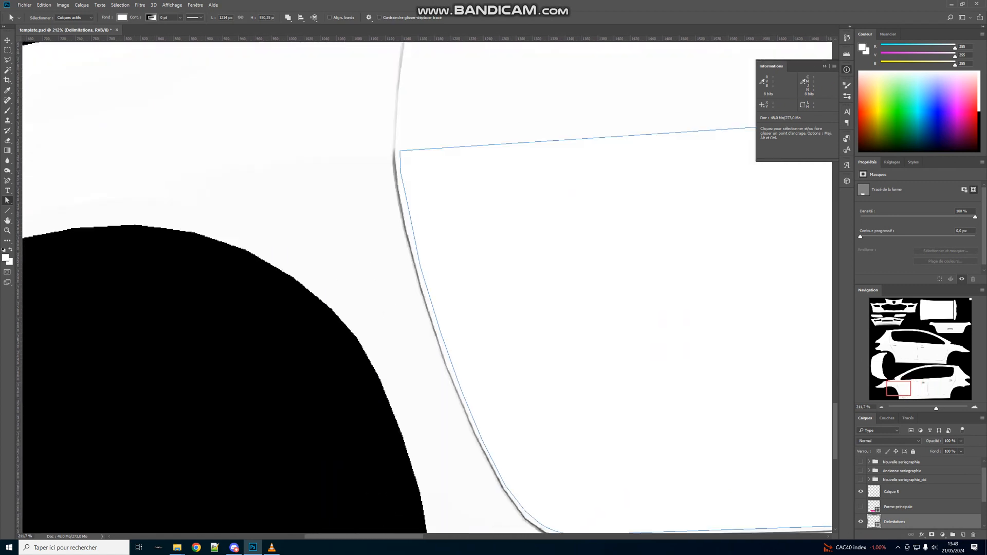
click(7, 180)
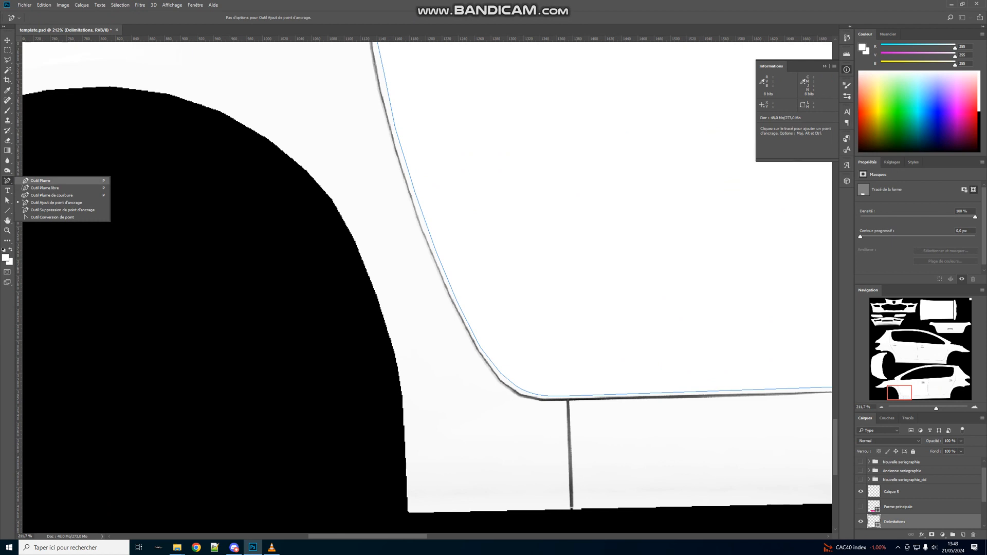
click(41, 180)
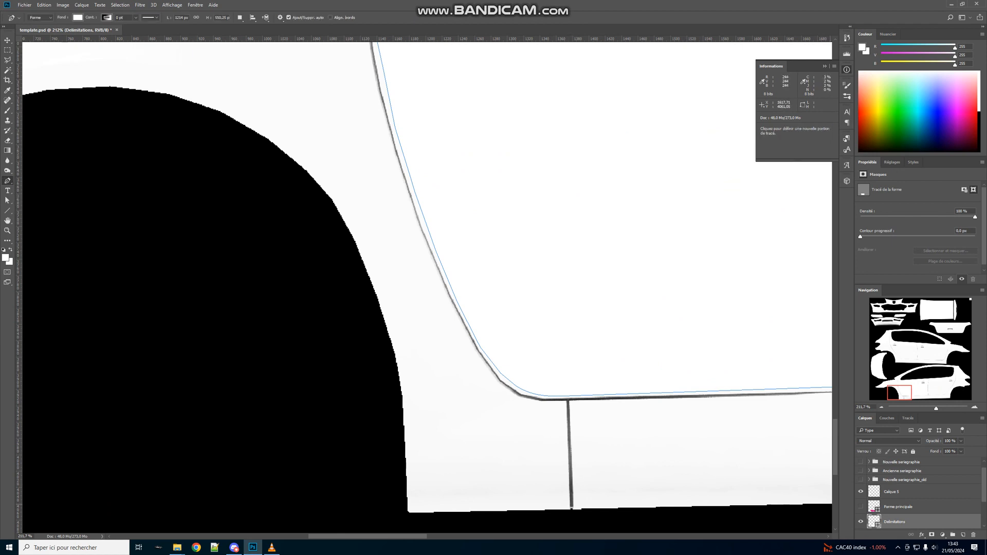
scroll(920, 493, down, 1)
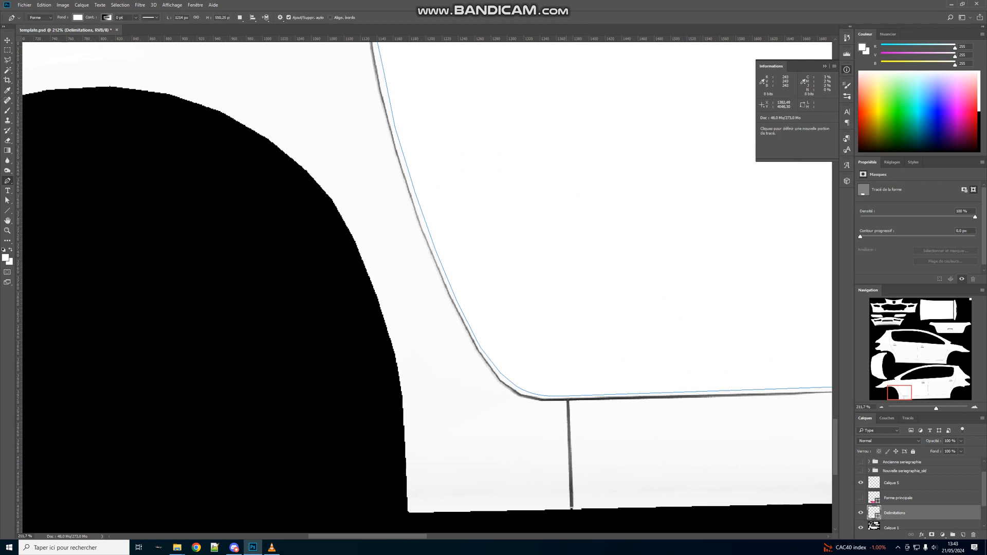
click(564, 503)
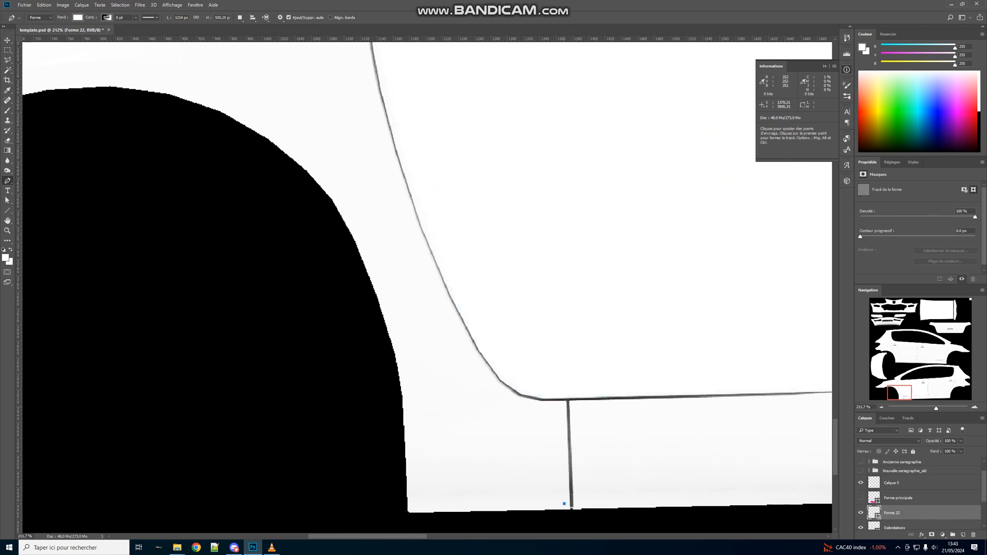
click(564, 401)
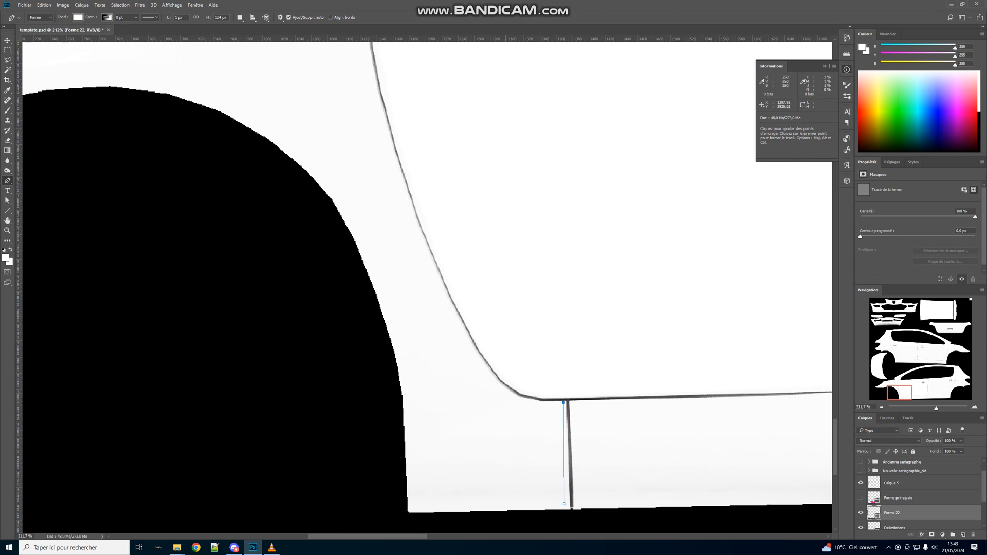
click(504, 394)
click(465, 342)
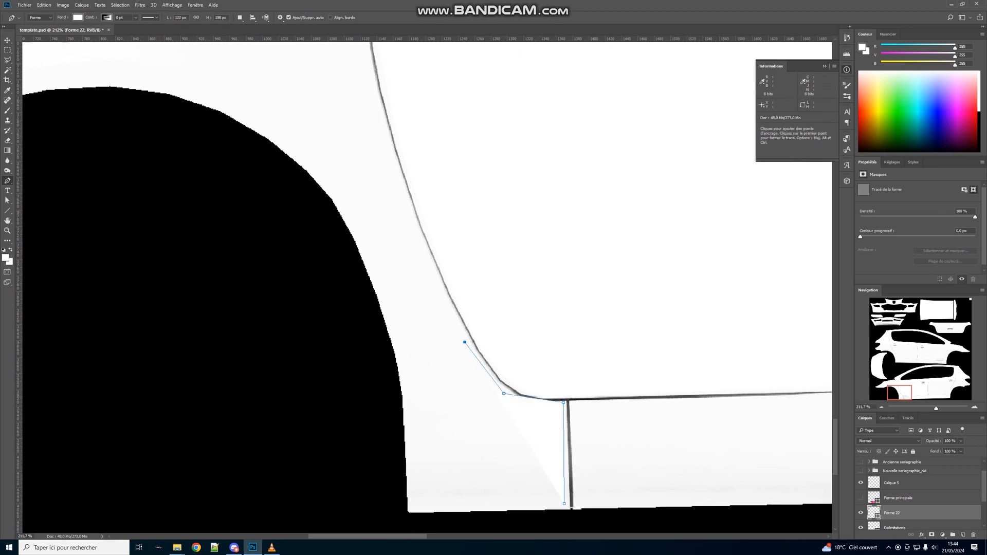
Continue the fender outline up along the front door seam, then forward across the fender above the wheel arch
scroll(427, 360, down, 3)
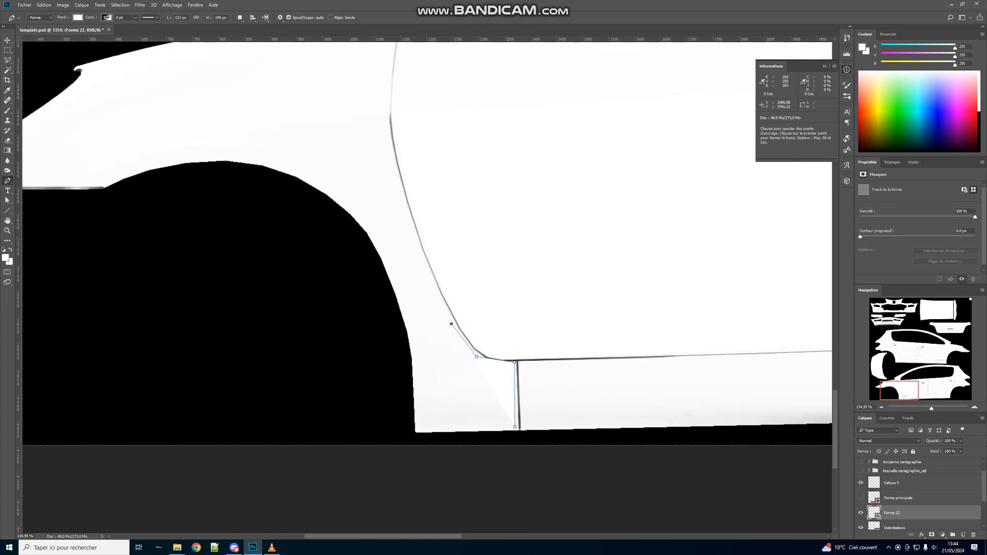
click(438, 322)
click(412, 252)
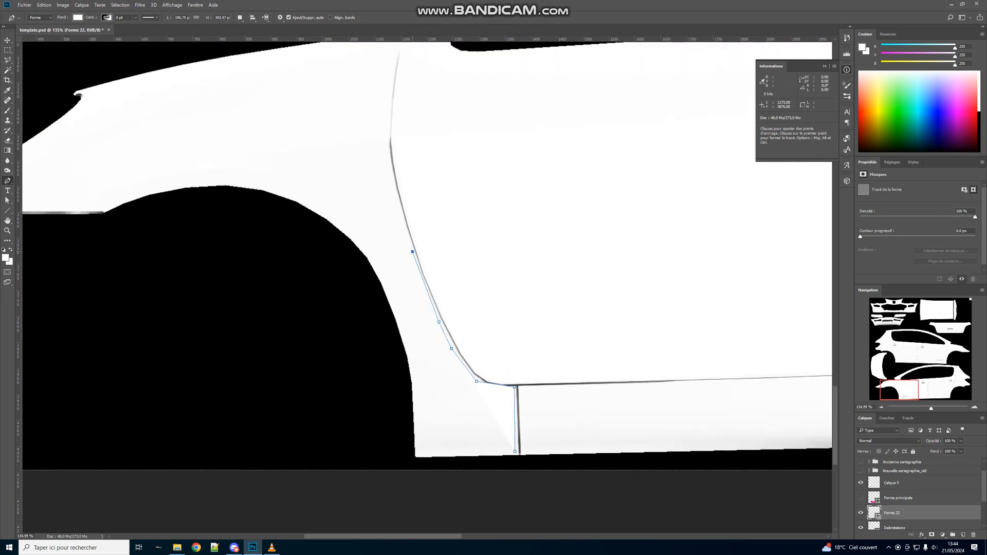
click(394, 187)
click(385, 140)
click(220, 153)
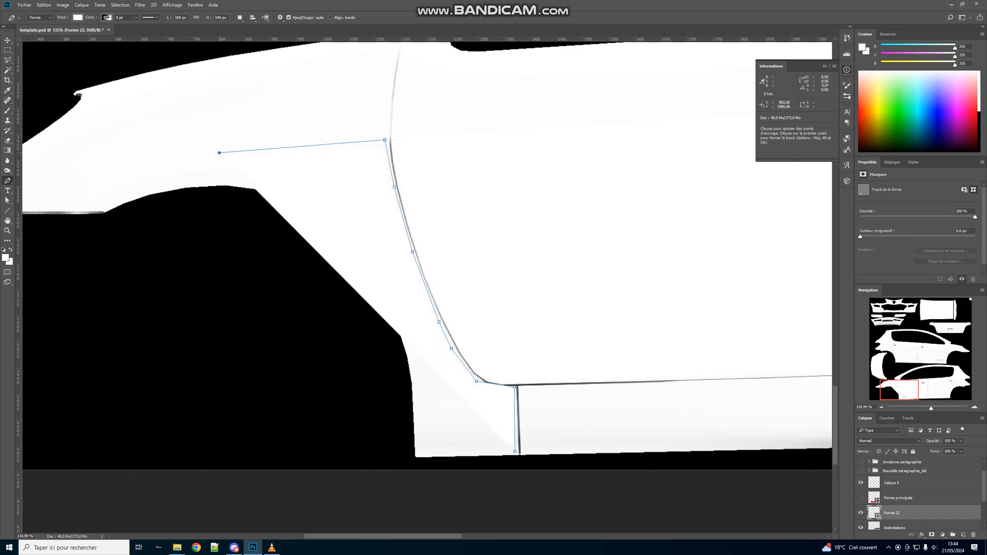
click(192, 155)
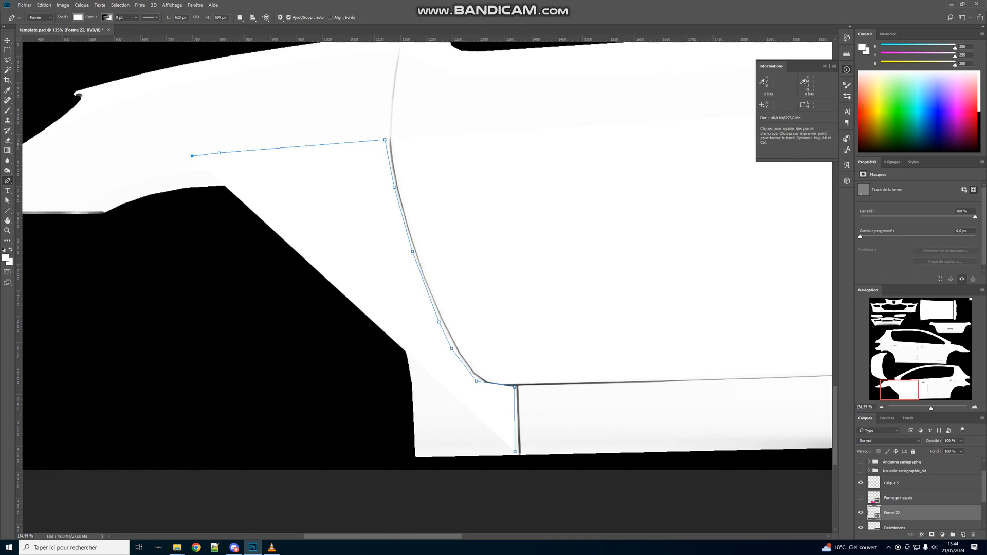
Set the fender shape's layer opacity to 50% and bring its outline down to the wheel arch edge
text(50)
key(Return)
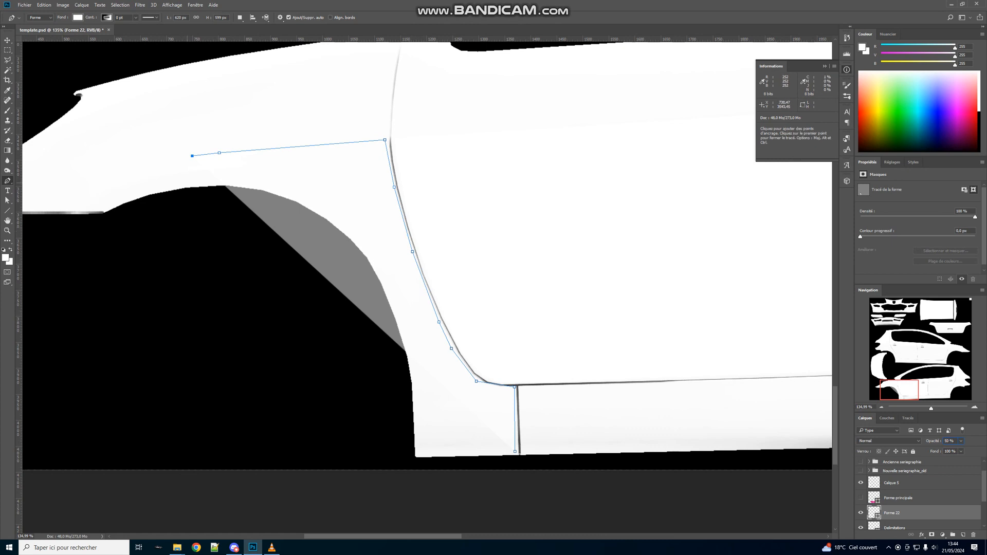
click(187, 185)
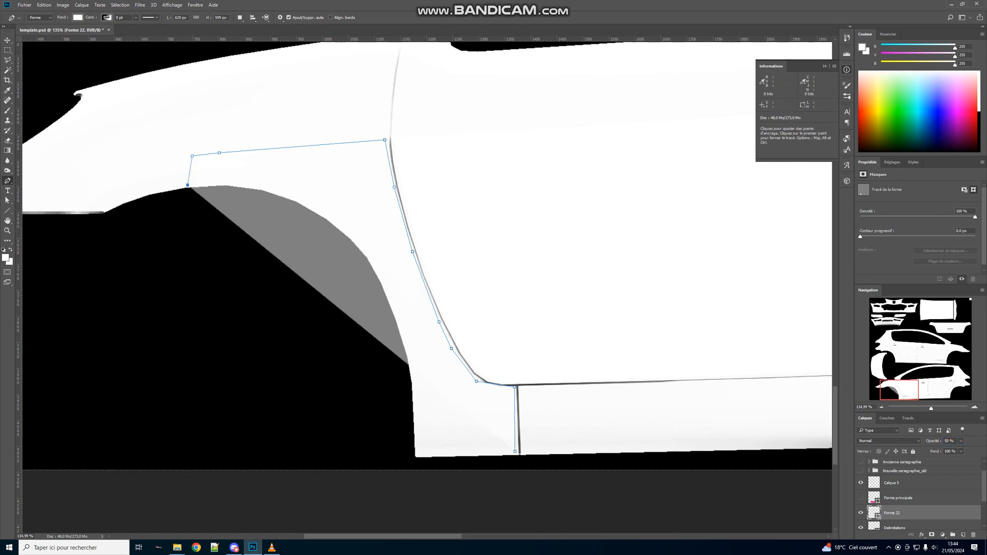
Trace the fender outline rearward over the top of the wheel arch, keeping it just outside the black edge
scroll(350, 247, up, 5)
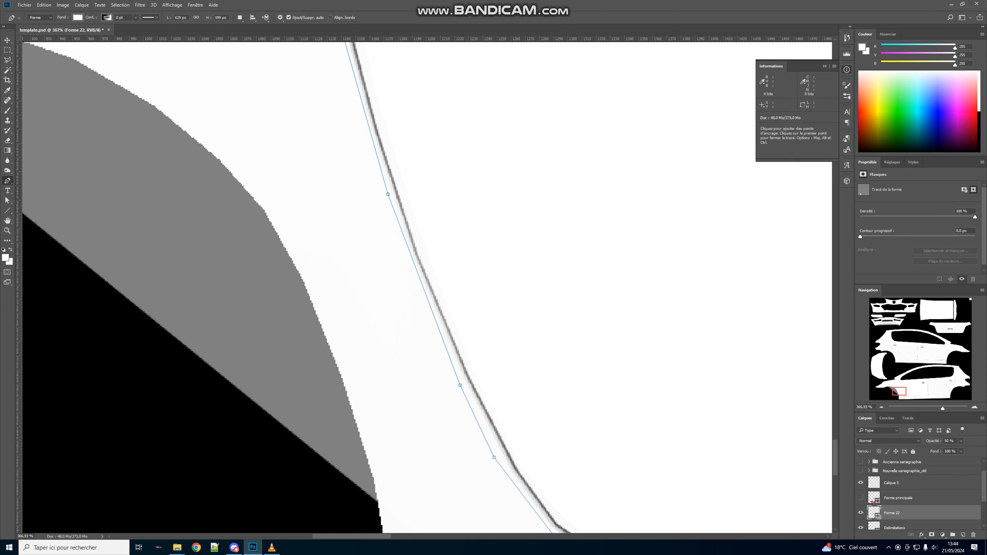
drag(353, 247, 822, 507)
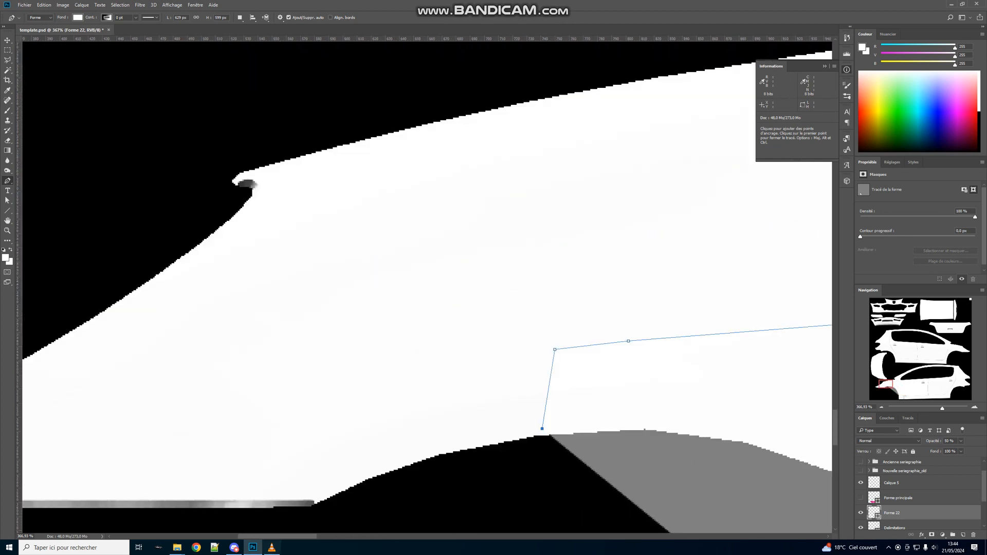
drag(644, 429, 498, 429)
scroll(427, 288, right, 5)
scroll(427, 288, down, 3)
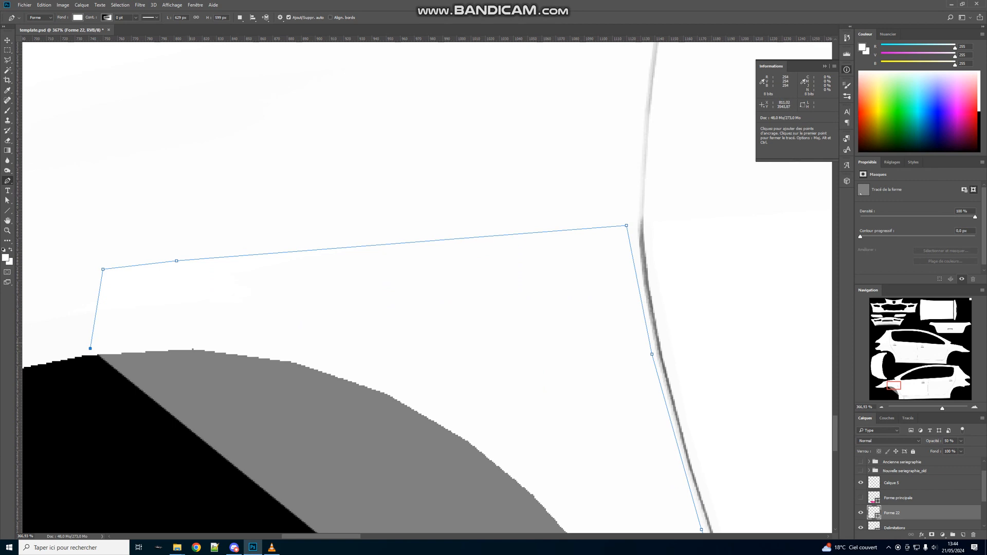
click(189, 342)
click(288, 354)
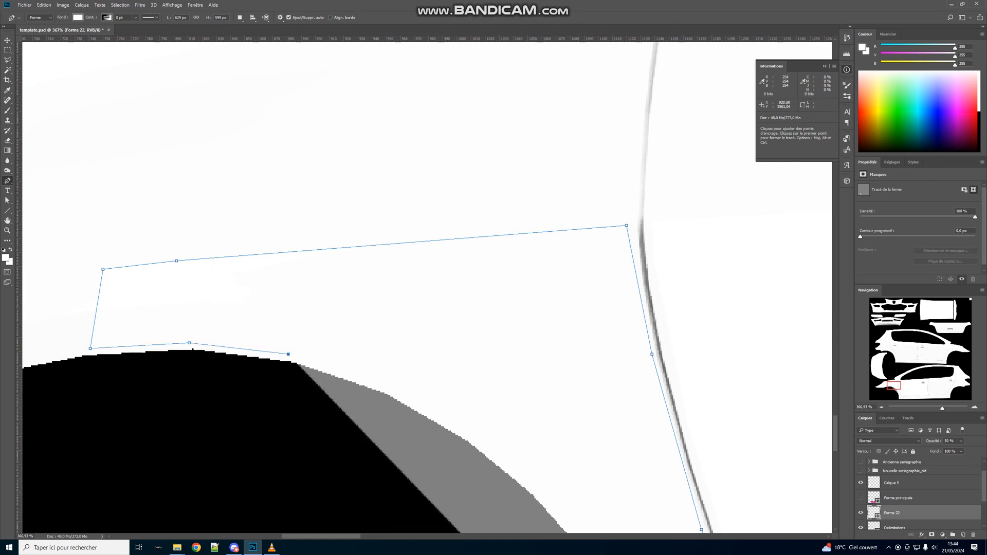
click(385, 385)
click(469, 434)
Continue the fender outline rearward and down the upper rear curve of the wheel arch, just outside the black edge
scroll(469, 433, down, 1)
scroll(469, 403, down, 4)
scroll(470, 402, right, 6)
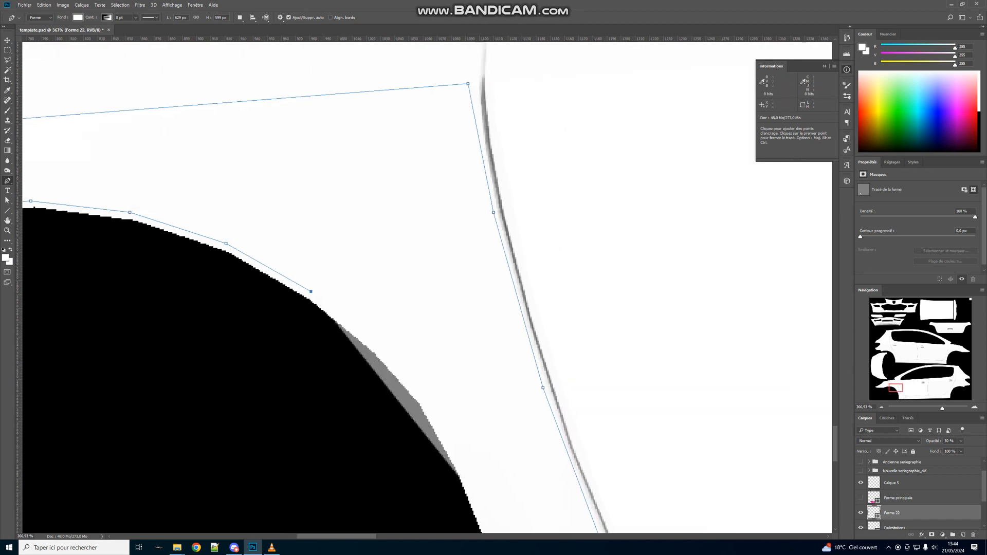
click(245, 340)
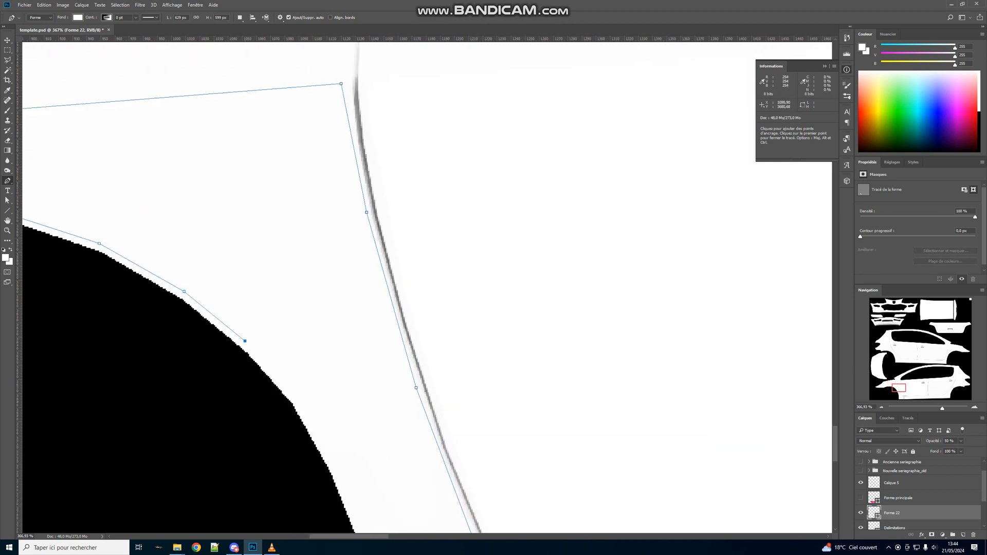
click(295, 400)
scroll(296, 400, down, 4)
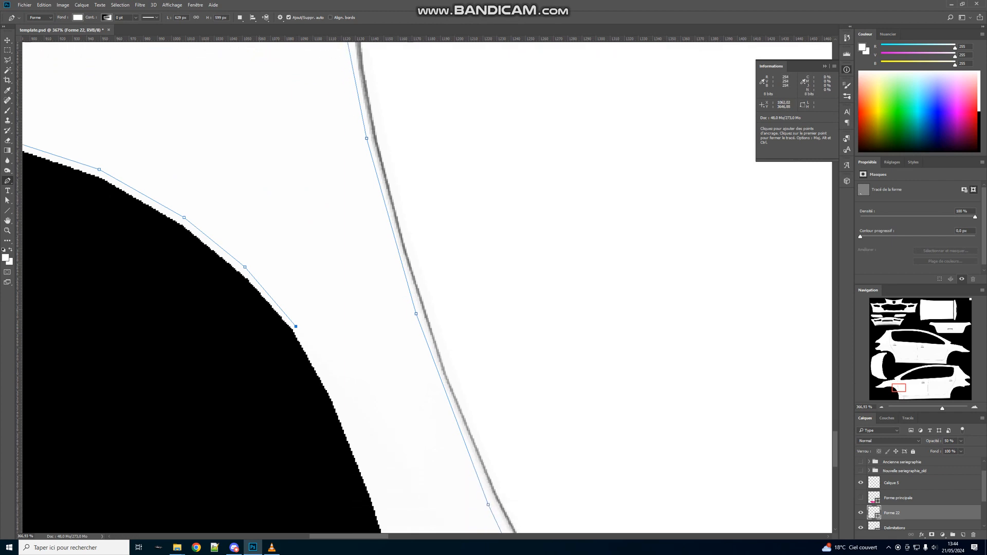
scroll(426, 287, down, 1)
click(336, 320)
scroll(337, 319, down, 4)
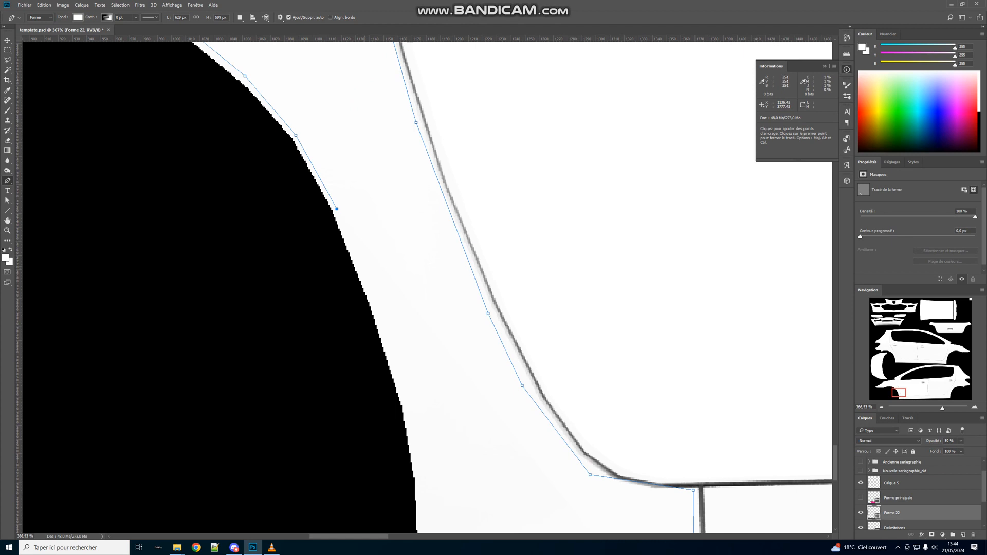
Bring the fender outline down the wheel arch's rear edge to the sill's lower corner and close it at the starting point
click(361, 271)
click(391, 352)
click(411, 410)
click(420, 476)
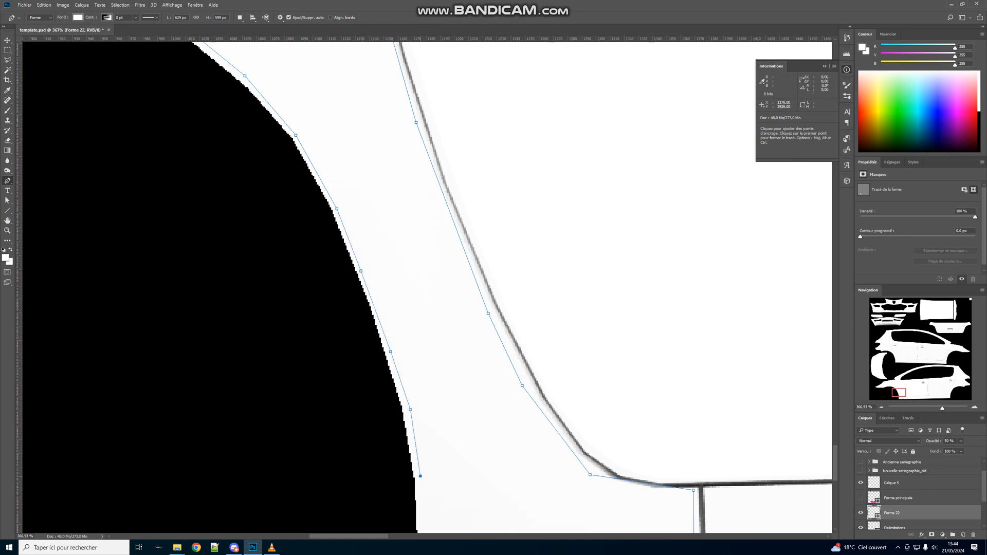
scroll(420, 476, down, 4)
scroll(420, 329, down, 2)
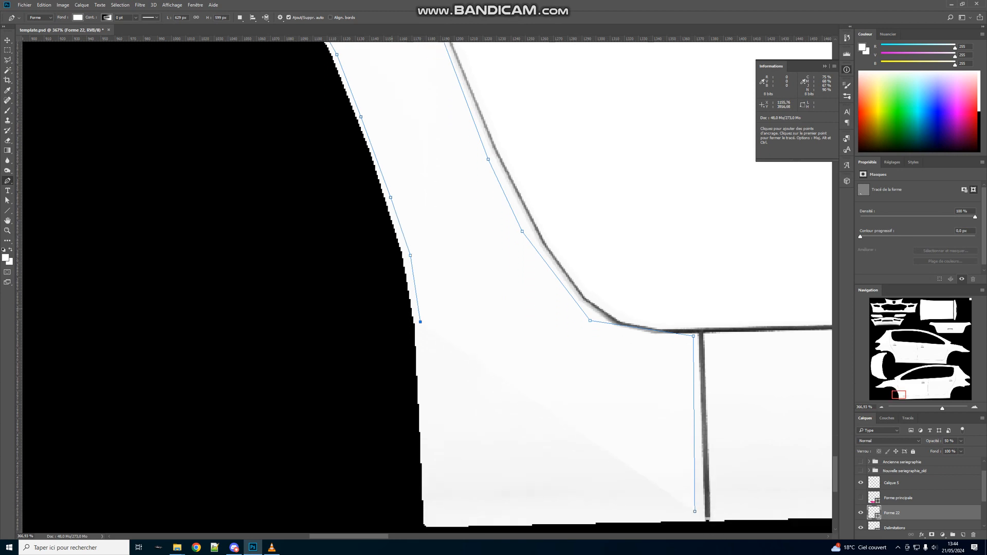
click(433, 500)
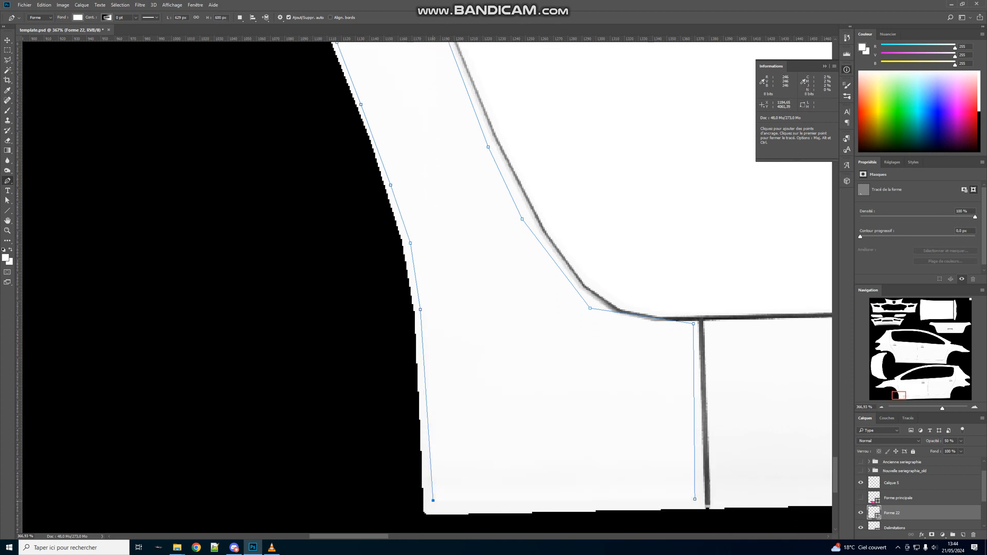
click(694, 499)
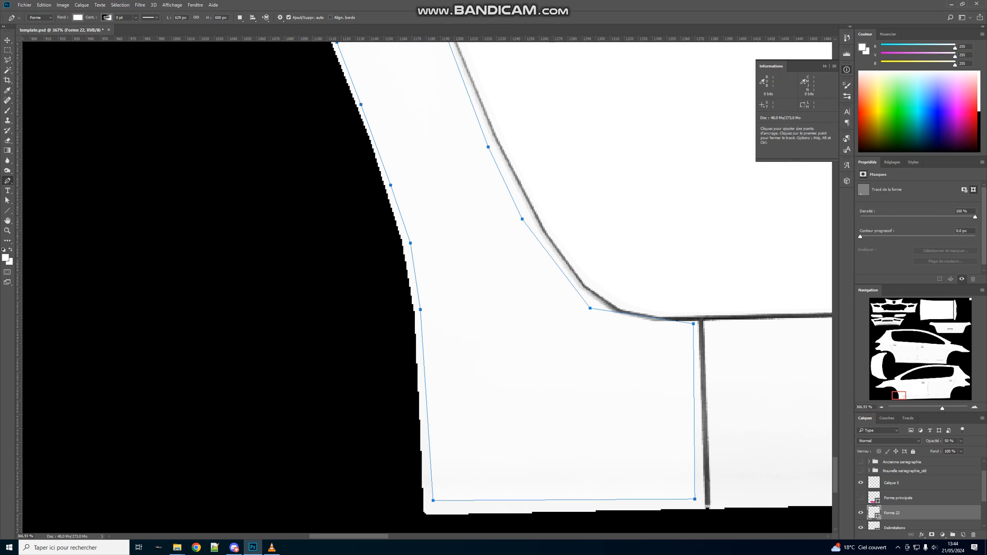
Convert the fender anchor at the door's lower front corner to a smooth point and fit its position and handles to the seam
scroll(427, 278, right, 5)
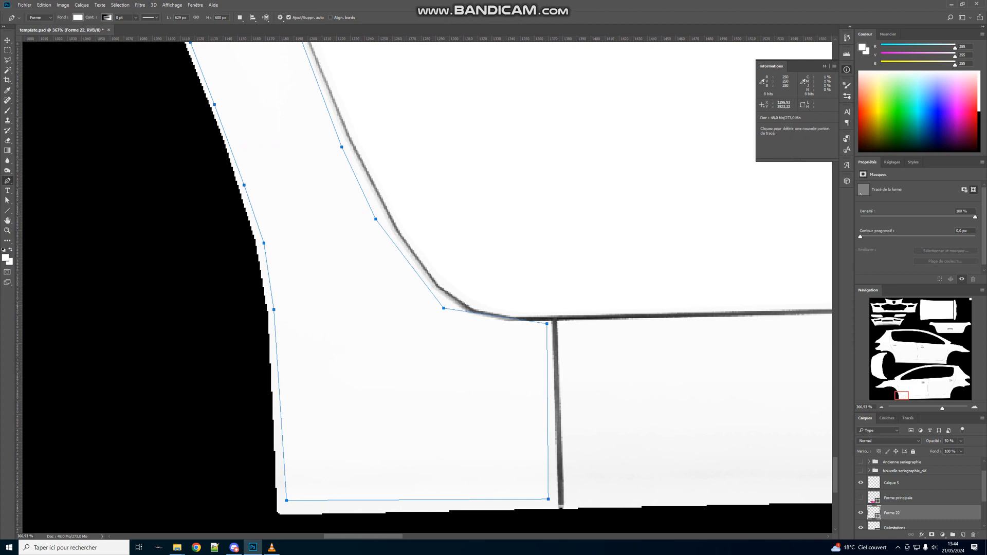
right_click(8, 180)
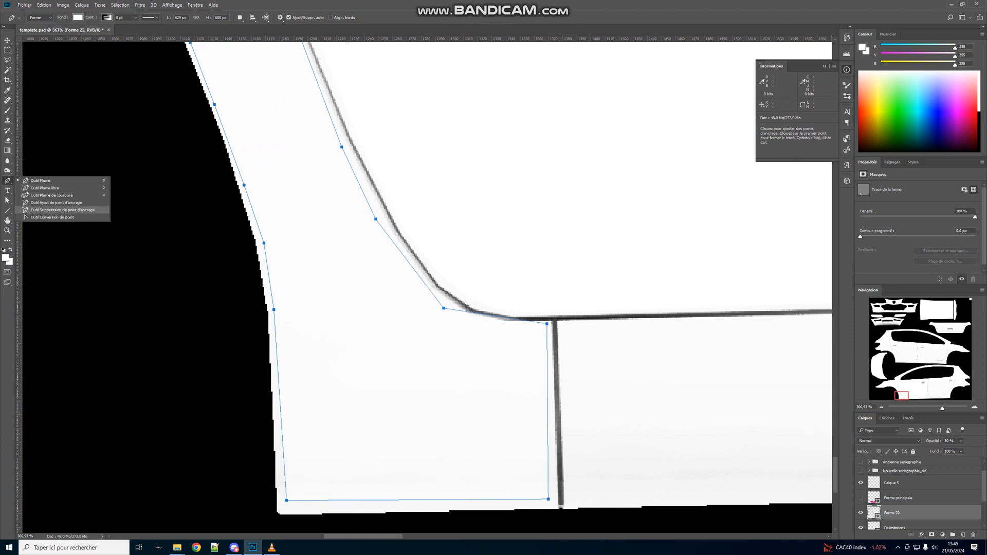
click(51, 217)
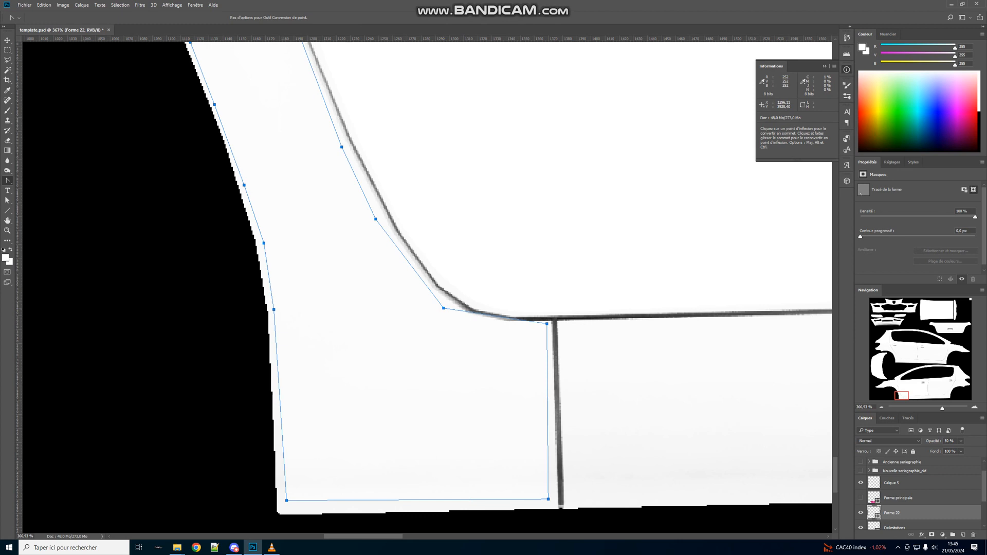
drag(443, 308, 394, 288)
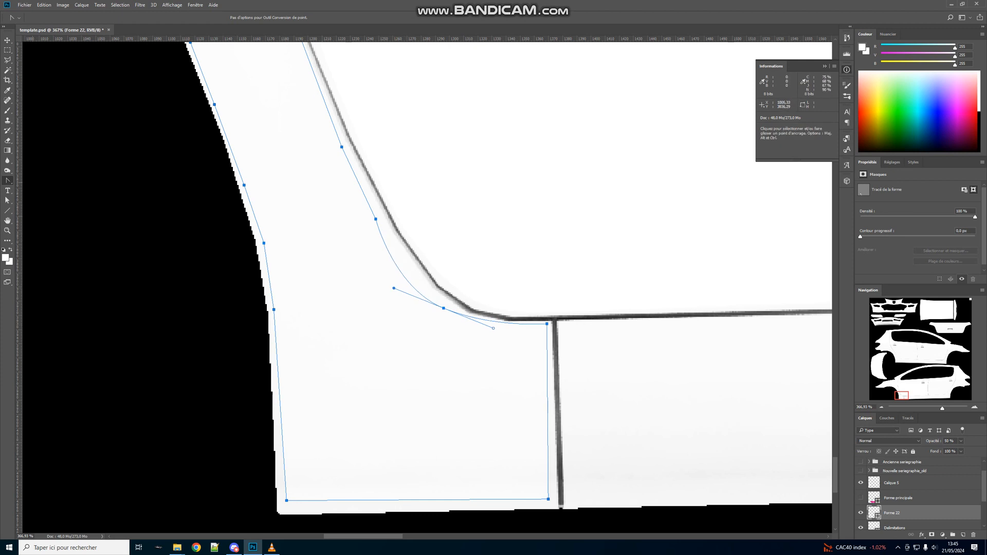
key(a)
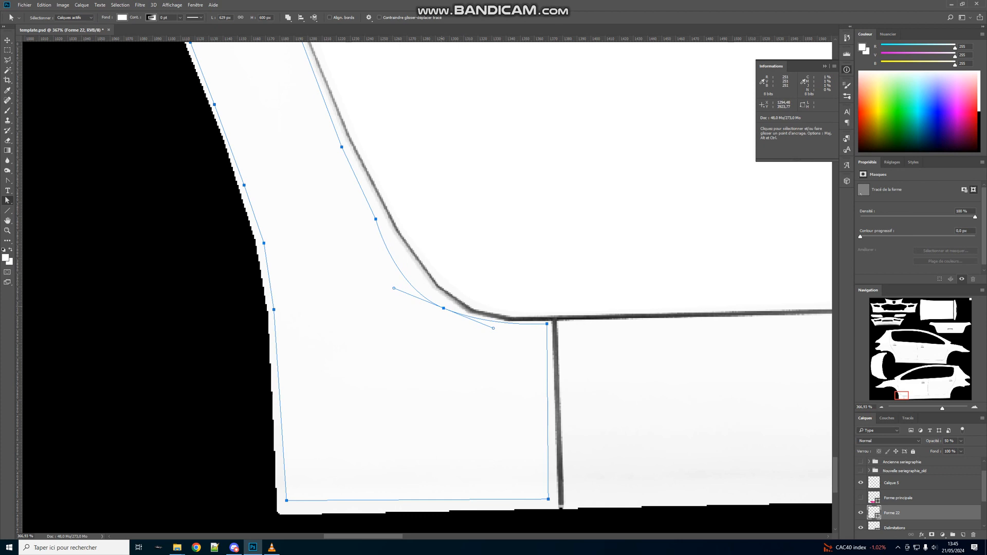
click(443, 308)
click(387, 299)
drag(443, 308, 454, 312)
drag(503, 332, 509, 327)
drag(518, 331, 481, 324)
Round the fender shape's upper rear corner beside the door seam, shortening its direction handles for a tight curve
scroll(426, 288, up, 10)
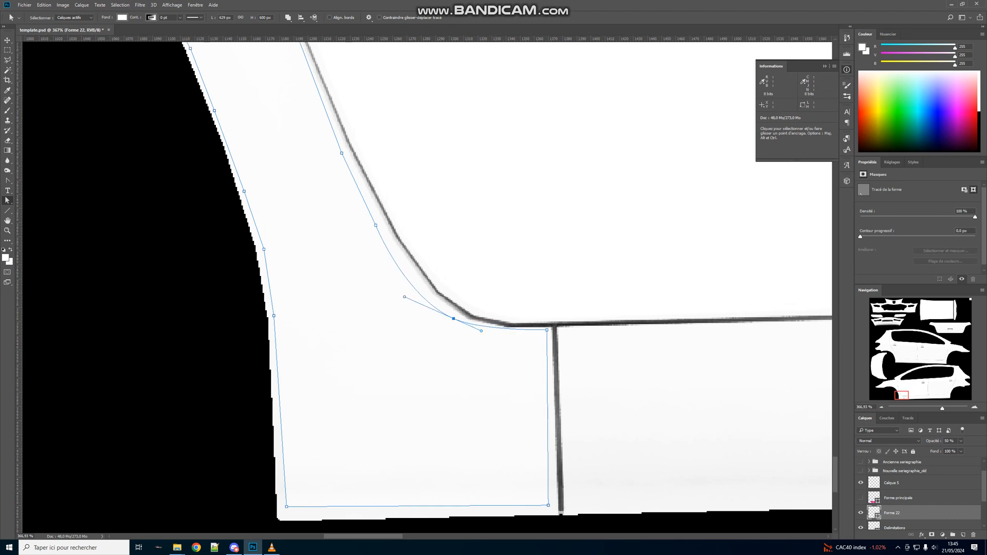
scroll(427, 288, up, 8)
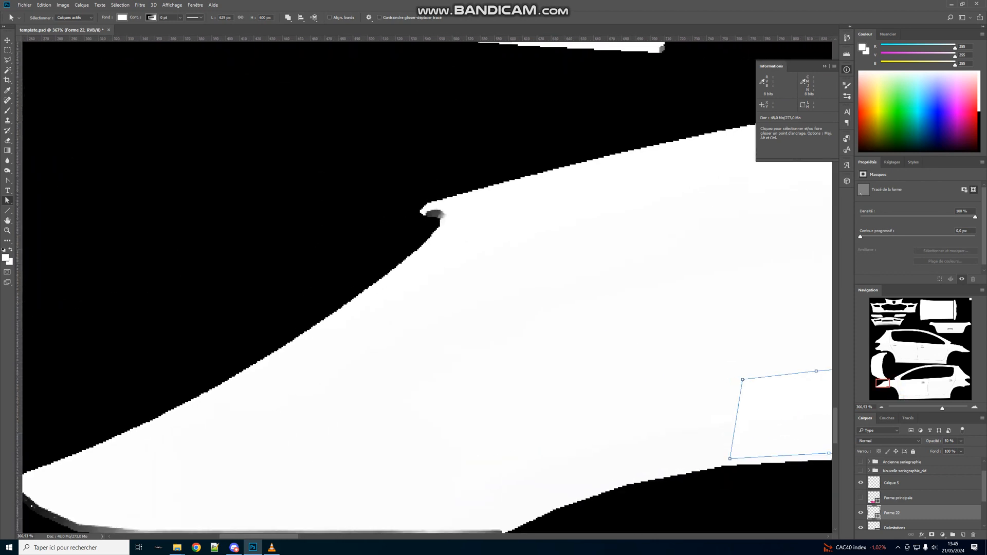
scroll(427, 288, right, 6)
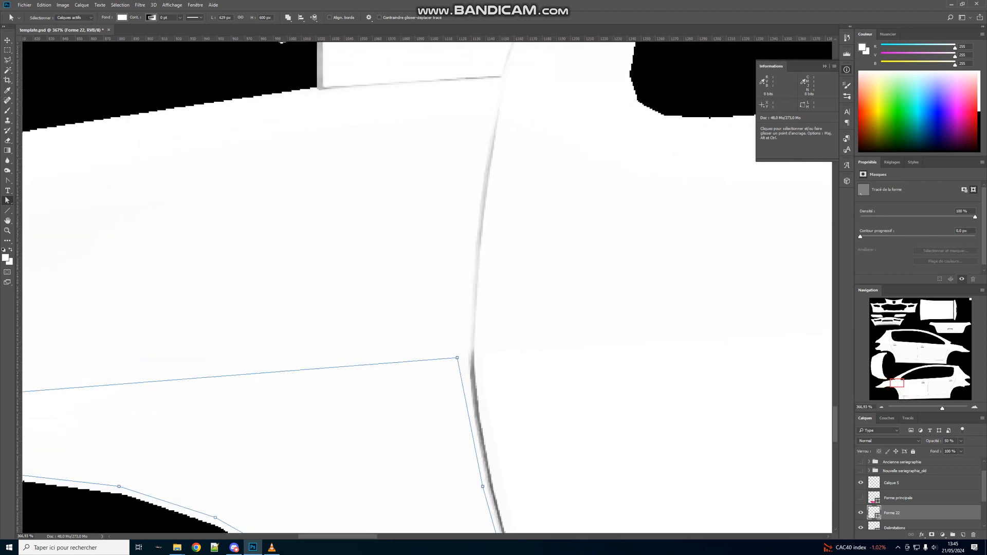
scroll(424, 280, up, 2)
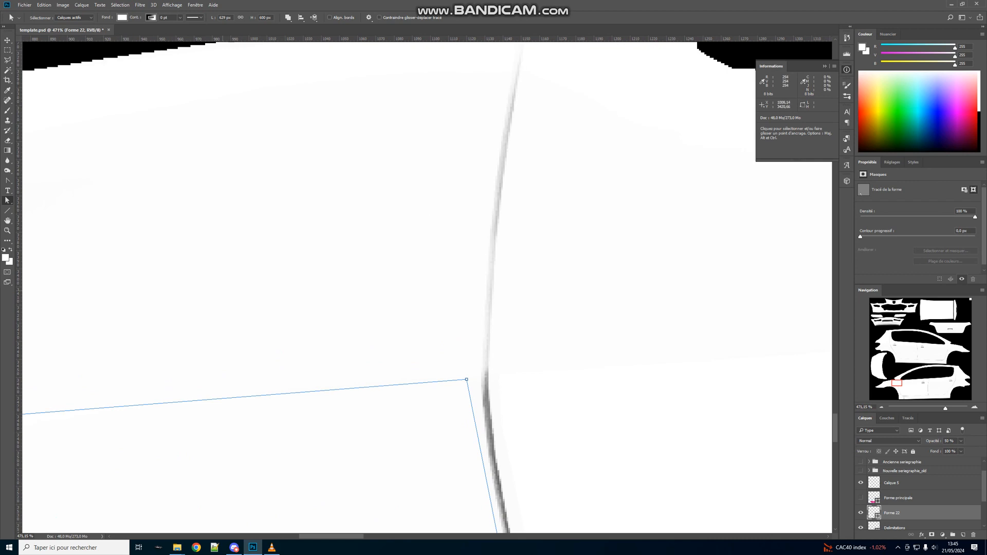
key(ctrl+alt)
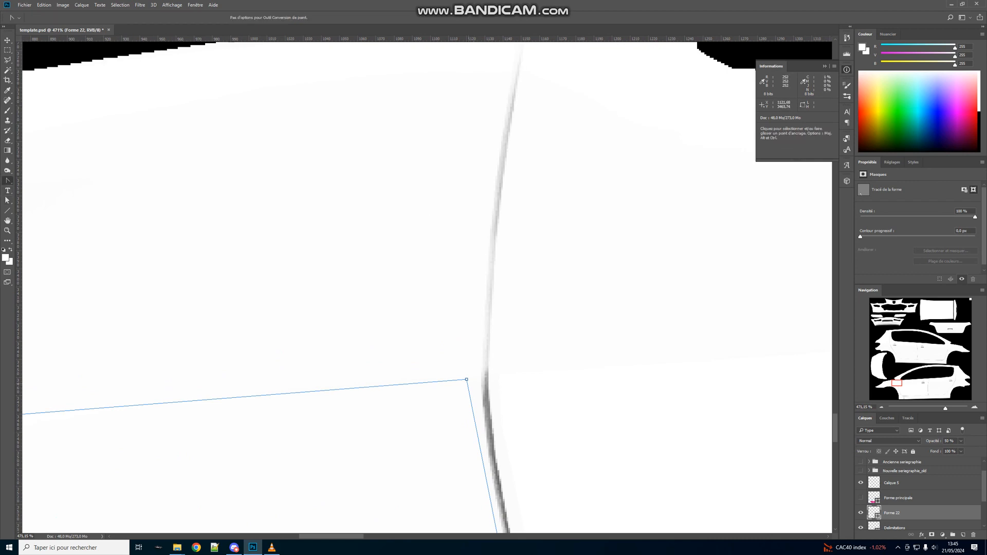
drag(466, 379, 447, 366)
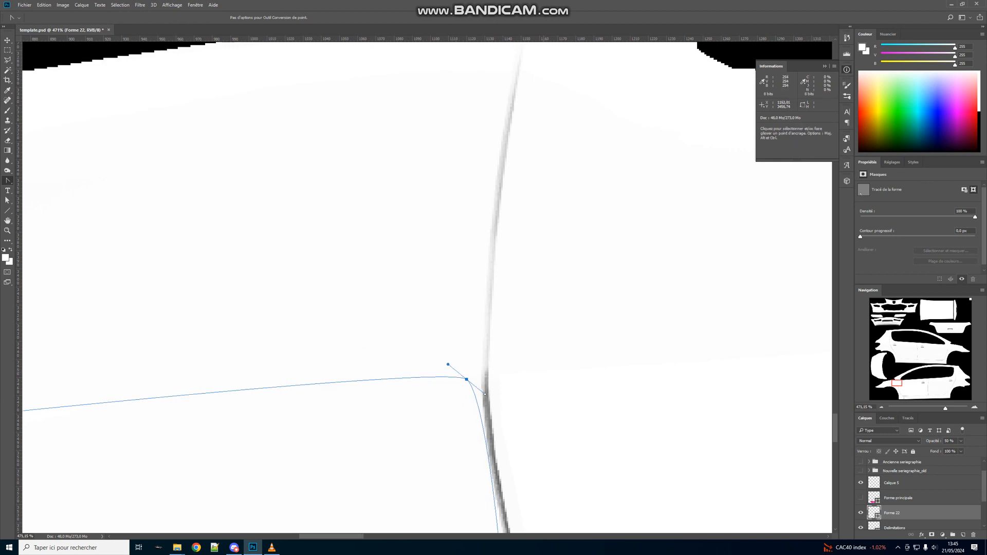
click(7, 201)
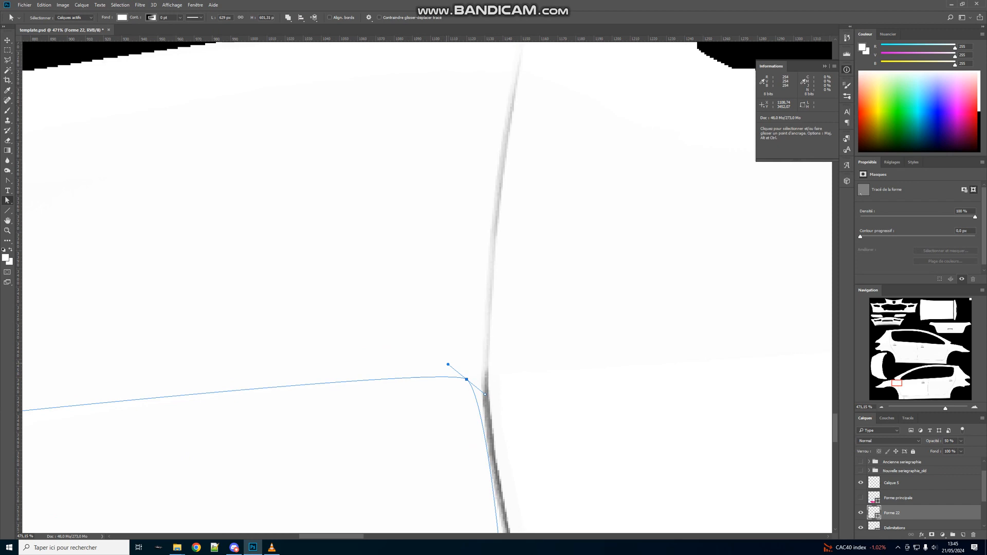
drag(447, 364, 473, 382)
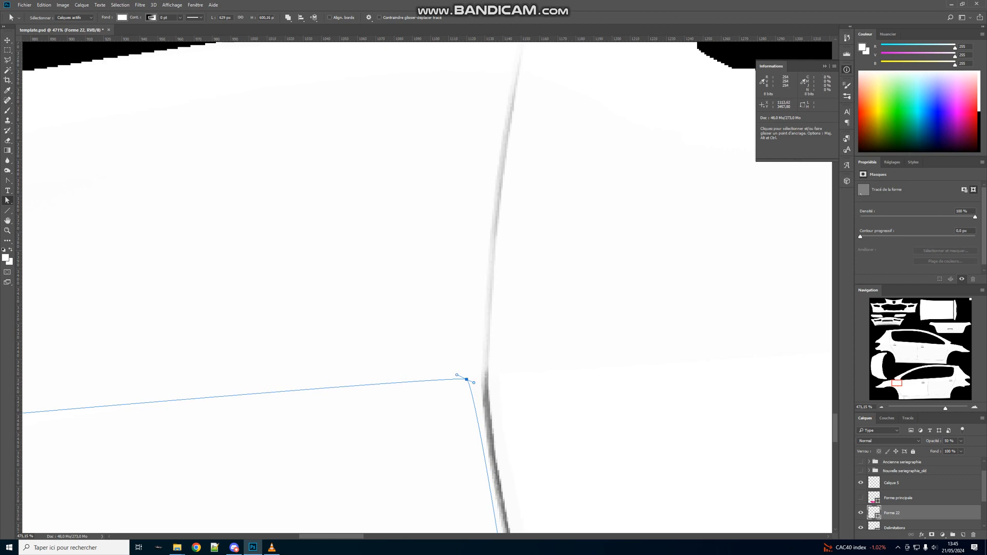
Slightly round the fender shape's two front corners above the wheel arch with the Convert Point tool
scroll(462, 309, left, 10)
scroll(462, 308, down, 3)
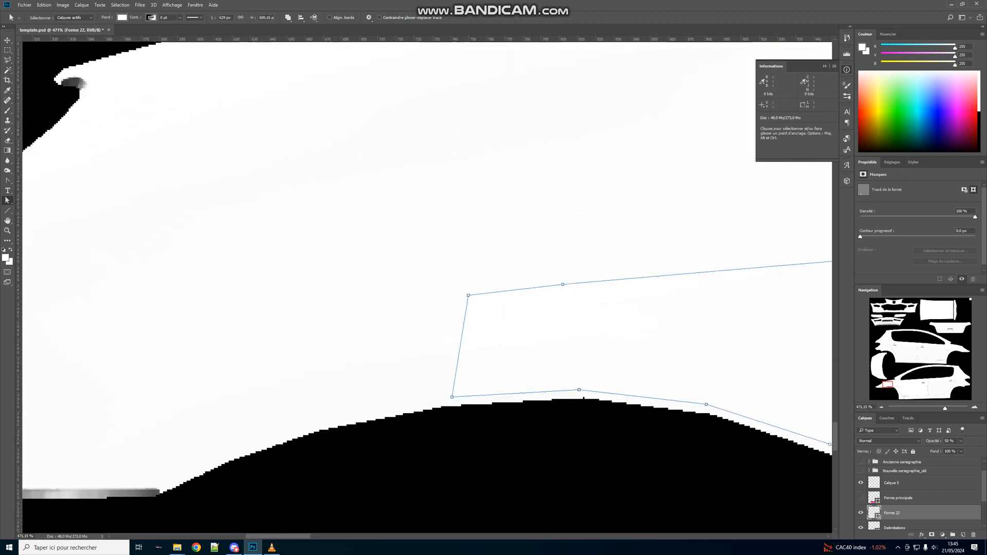
key(ctrl+alt)
mouse_move(468, 295)
mouse_down()
mouse_move(463, 286)
mouse_move(459, 300)
mouse_up()
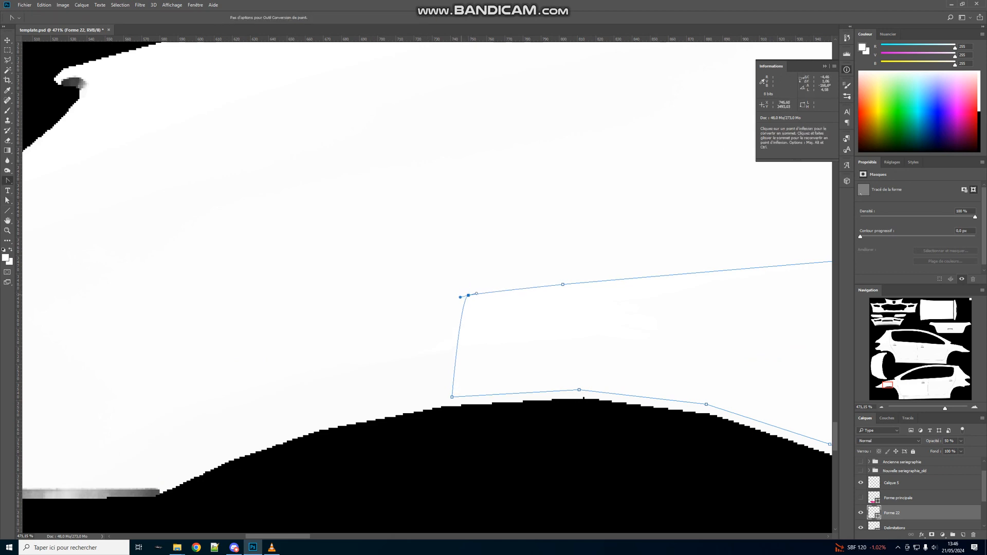
drag(451, 397, 458, 399)
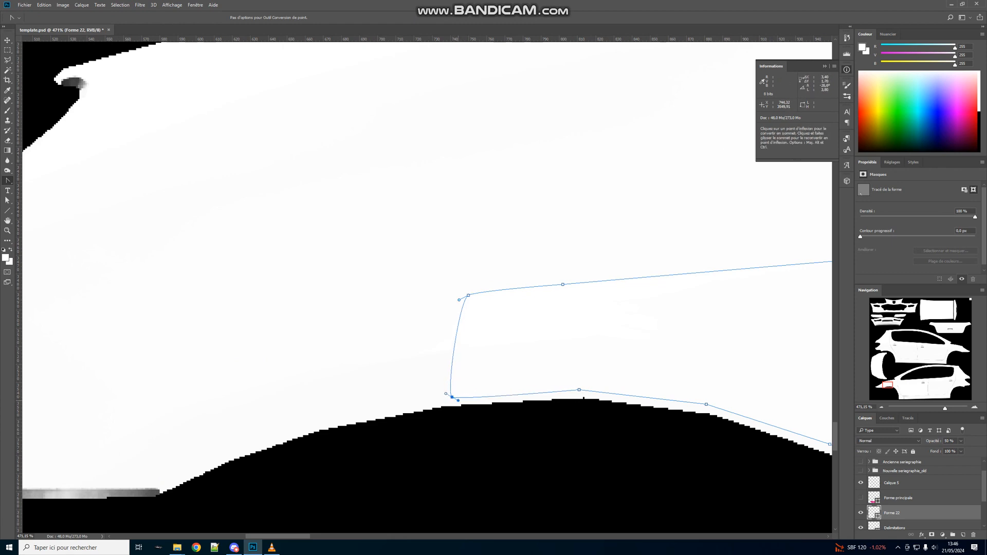
Convert the anchor at the top of the wheel arch to a smooth point and shift it slightly closer to the arch edge
drag(579, 390, 622, 389)
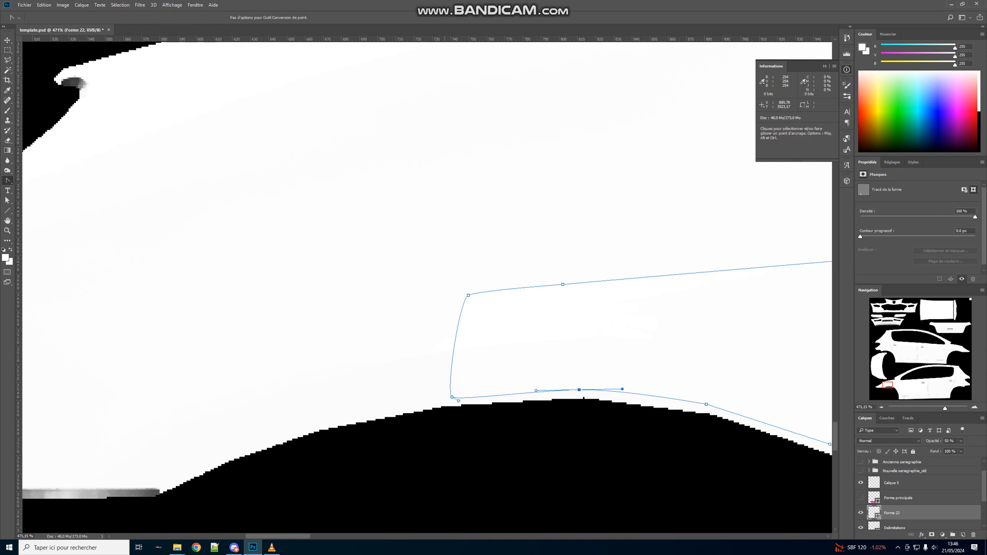
key(a)
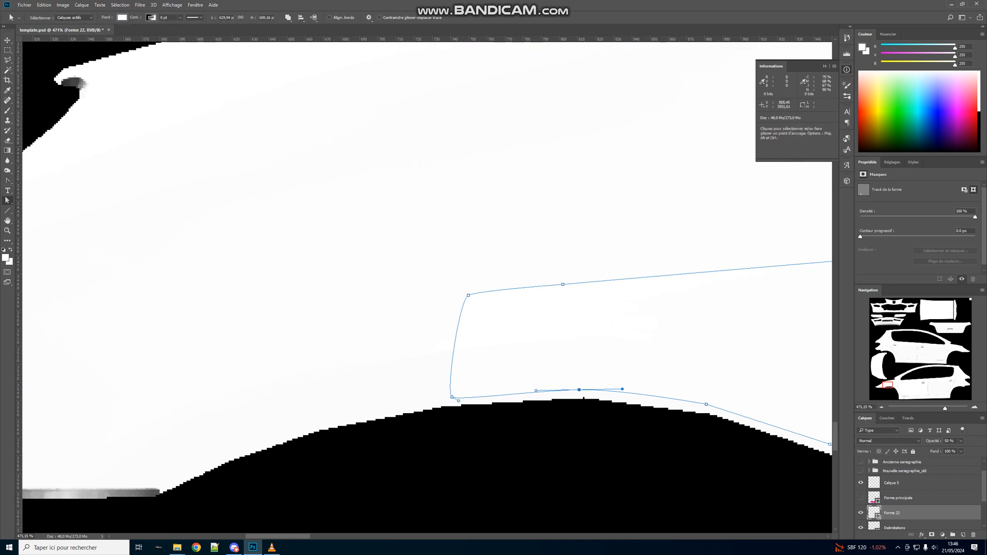
drag(579, 390, 575, 392)
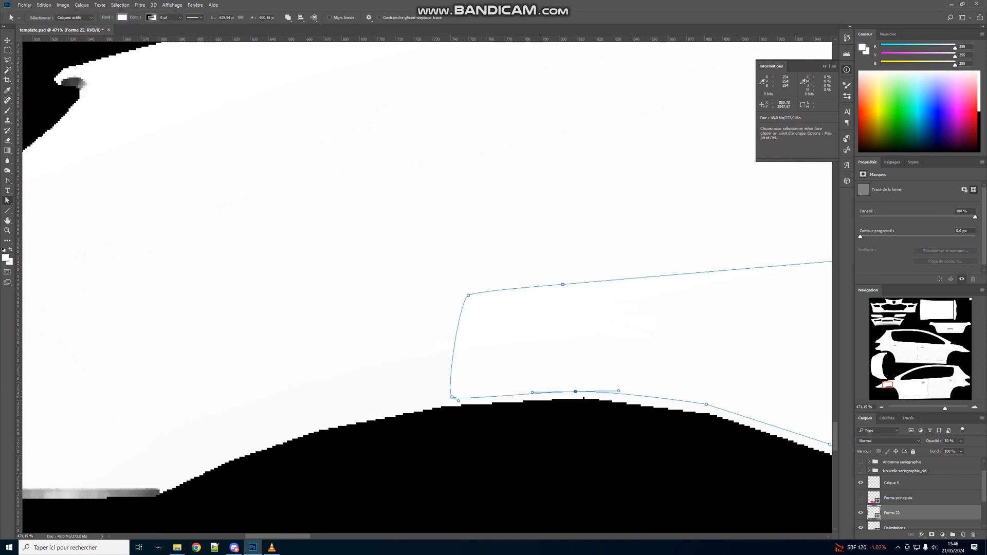
Set the fender shape layer's opacity to 100%
scroll(583, 398, right, 10)
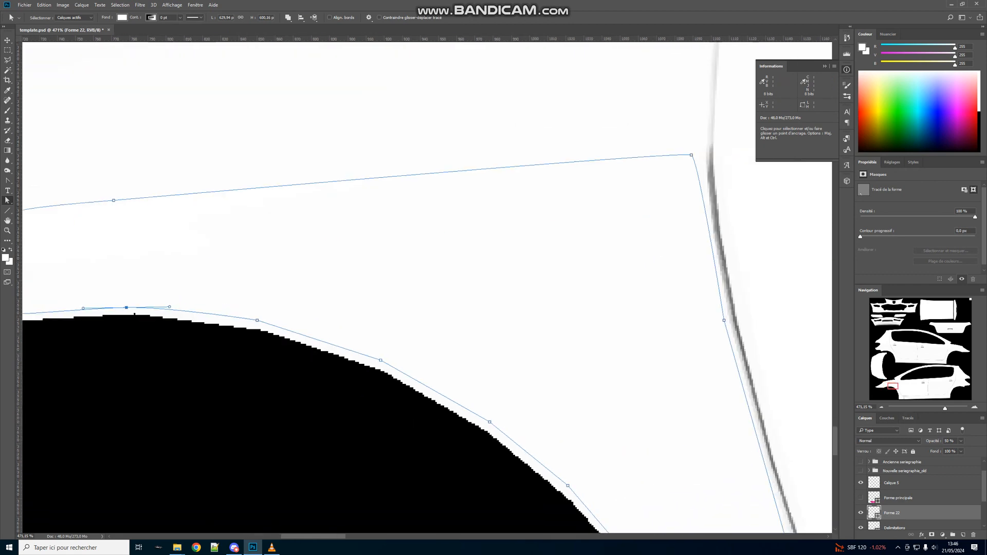
scroll(430, 280, down, 6)
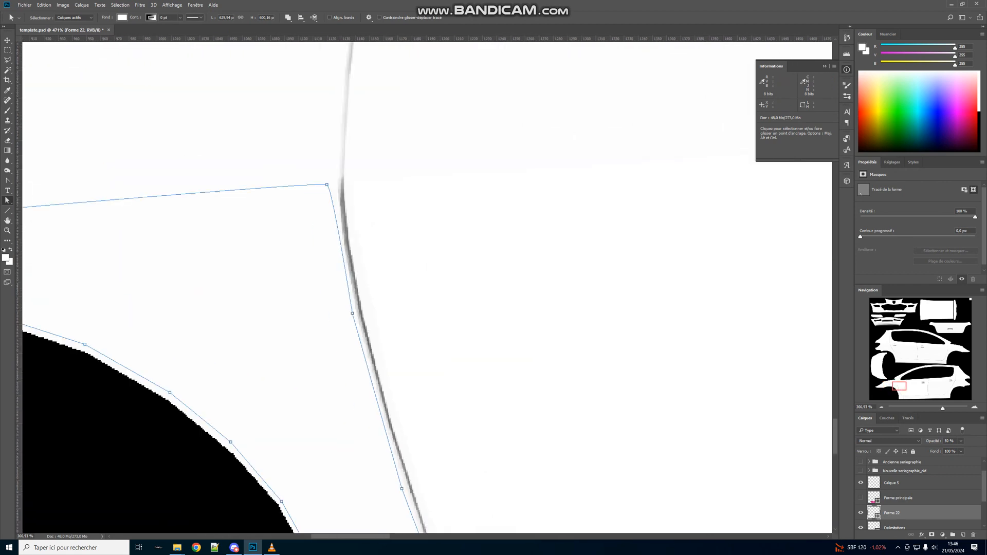
scroll(425, 288, down, 5)
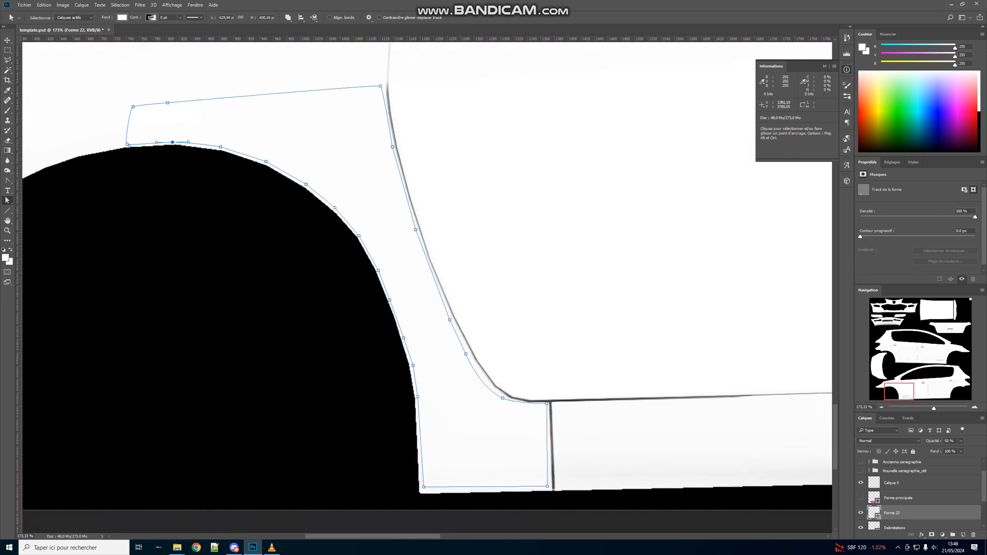
text(00)
scroll(427, 288, down, 1)
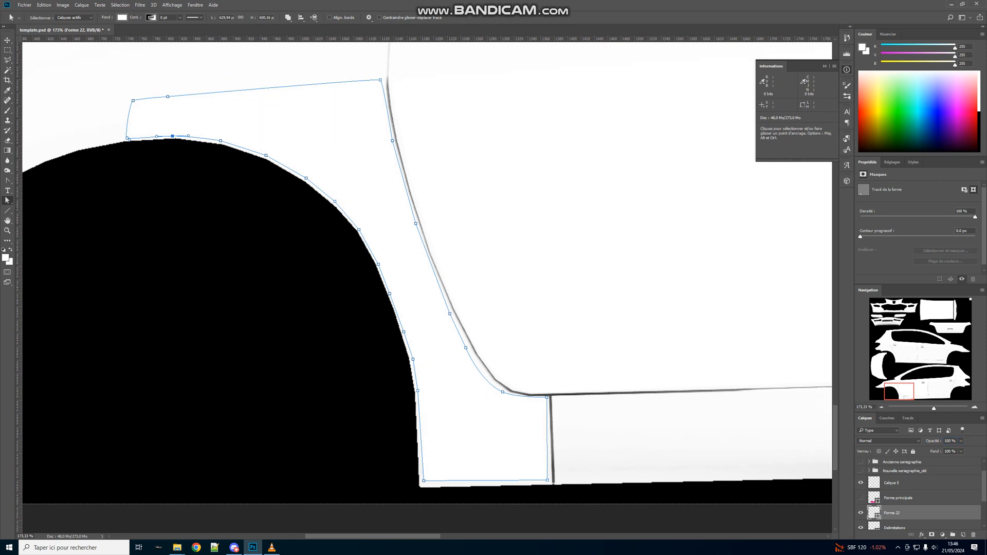
Merge the front door and fender shape layers into a single shape layer
scroll(920, 494, down, 1)
click(904, 510)
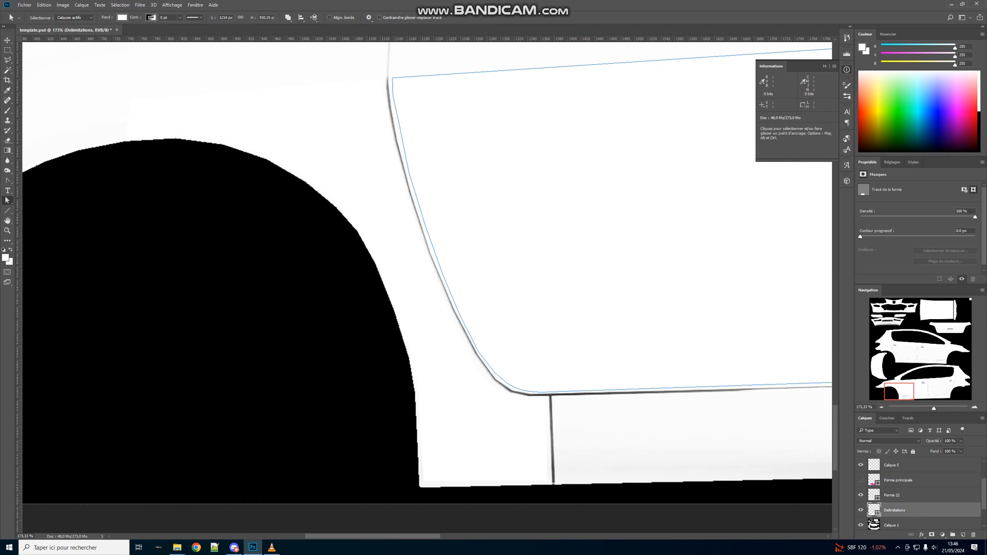
shift+click(894, 495)
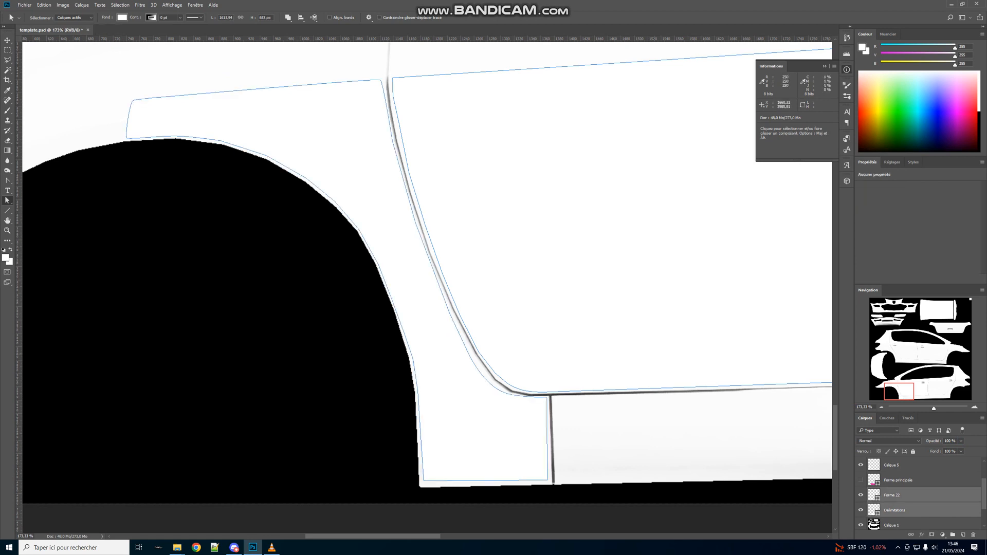
scroll(427, 288, up, 3)
scroll(427, 288, right, 10)
scroll(426, 288, down, 2)
scroll(427, 288, left, 8)
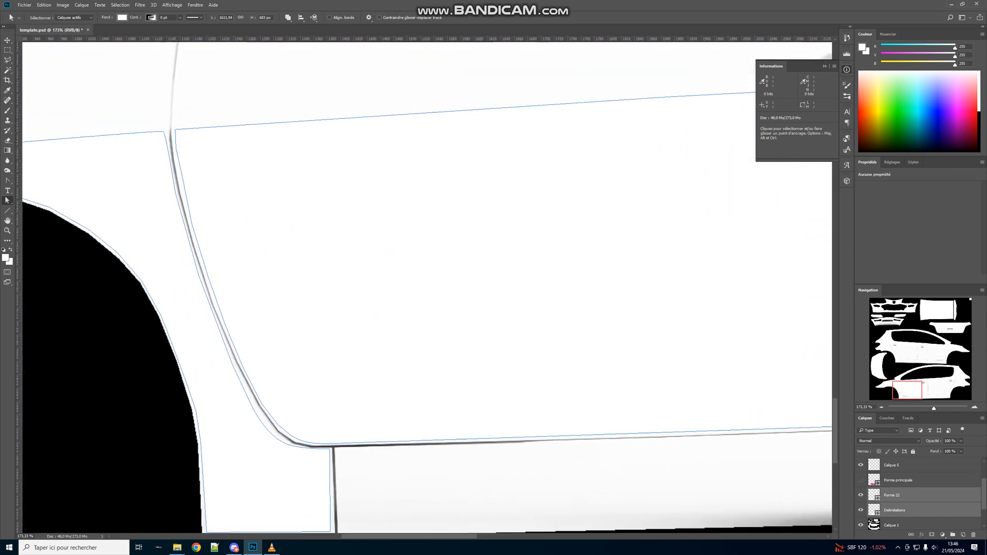
click(82, 5)
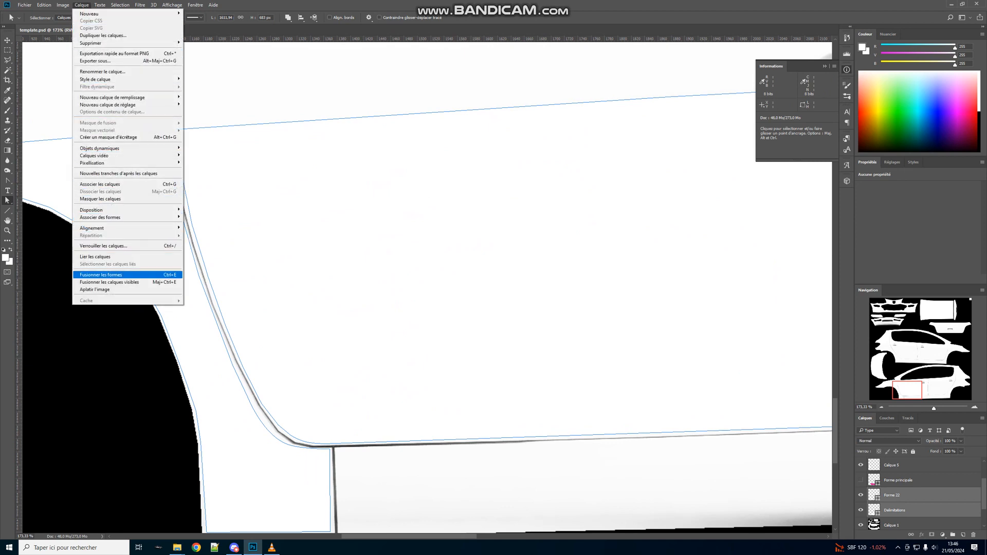
click(118, 274)
Rename the merged shape layer as Delimitations
double_click(892, 495)
text(Delimit)
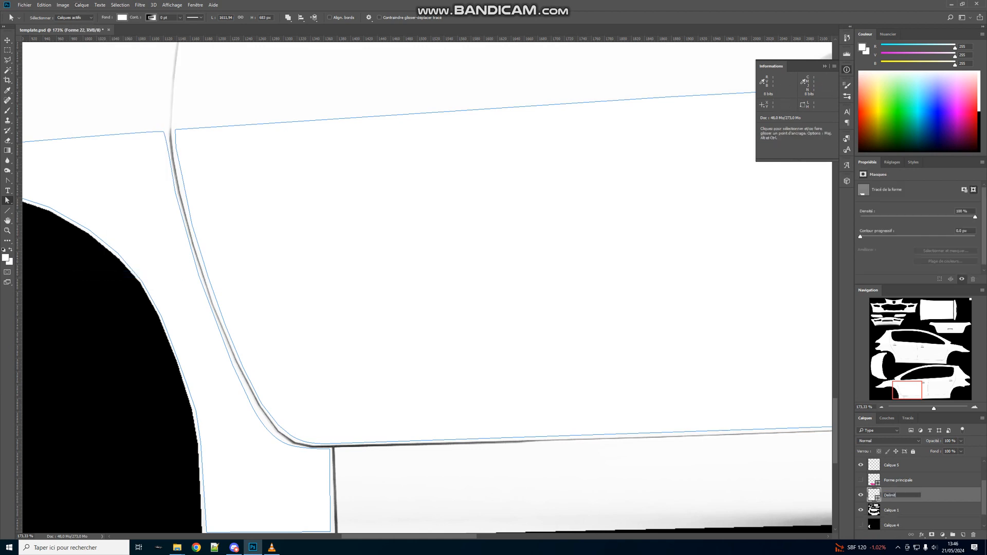
text(ations)
key(Return)
Move the anchor midway down the door shape's front edge inward, away from the seam, to form a notch
scroll(408, 261, up, 5)
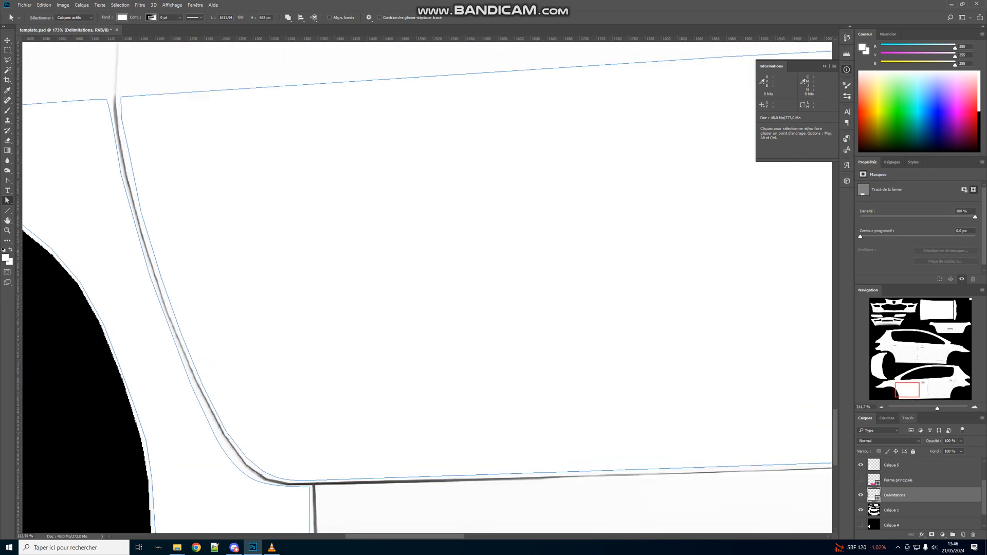
scroll(427, 288, left, 10)
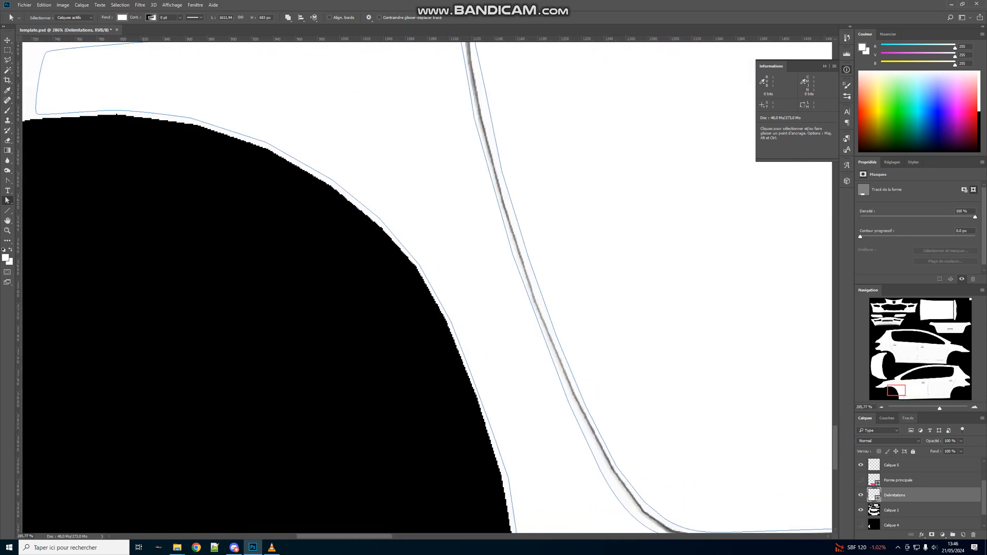
scroll(427, 288, right, 2)
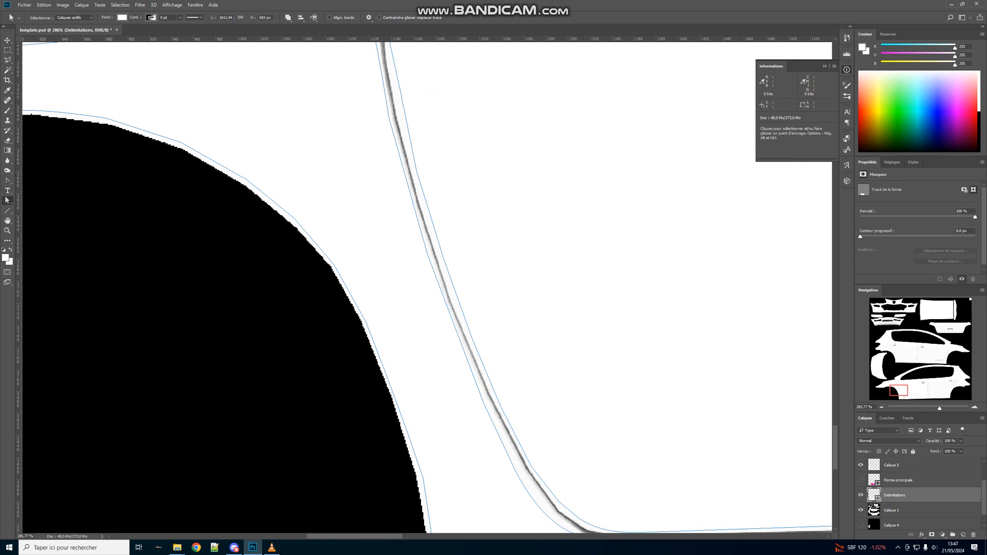
click(860, 480)
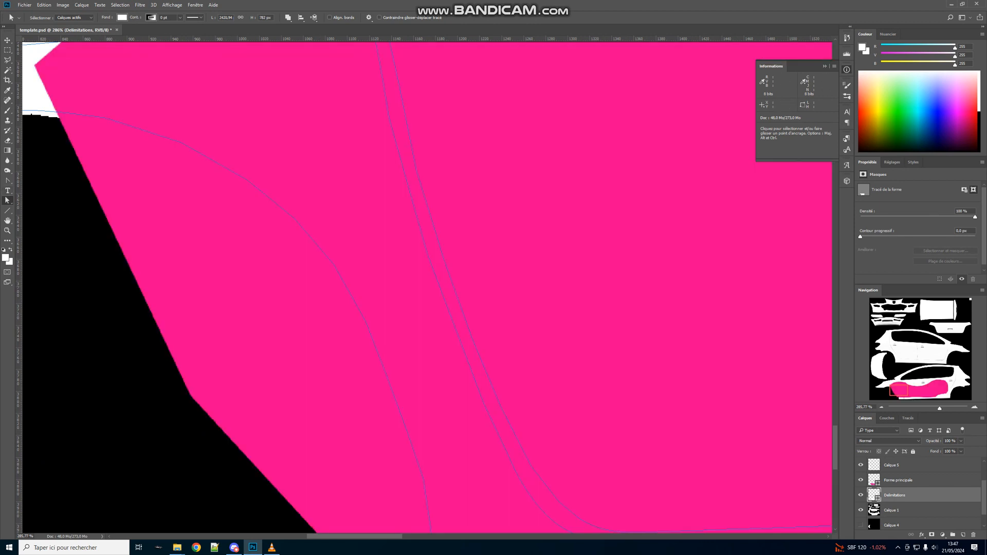
click(861, 480)
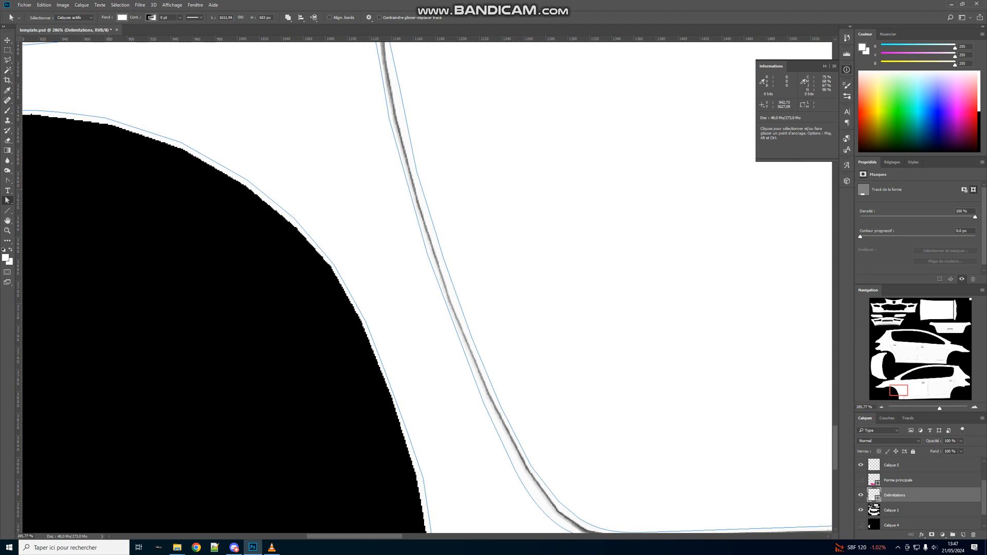
click(514, 433)
drag(471, 337, 511, 328)
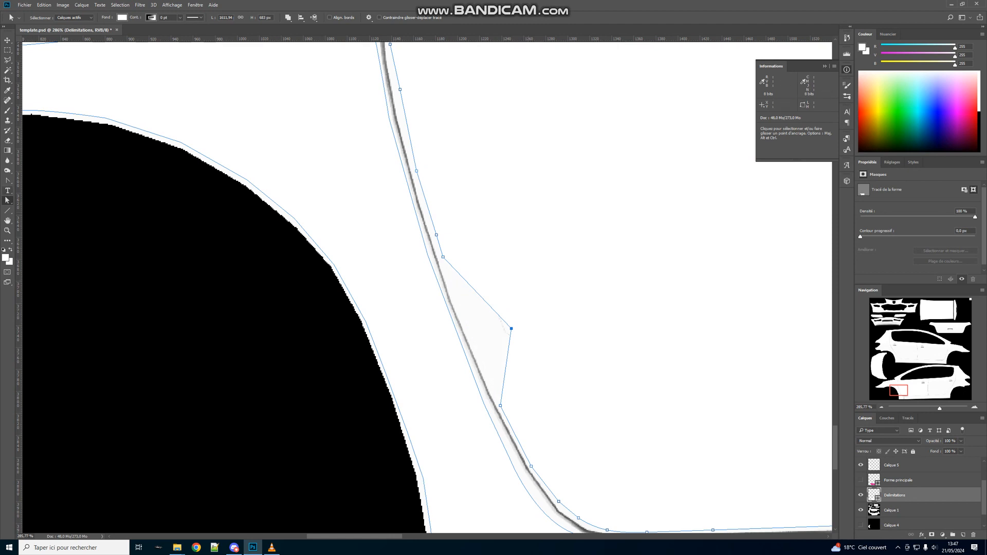
Round the notch with the Convert Point tool at its tip and both ends, and shift its upper anchor slightly away from the seam
click(7, 181)
drag(511, 328, 511, 430)
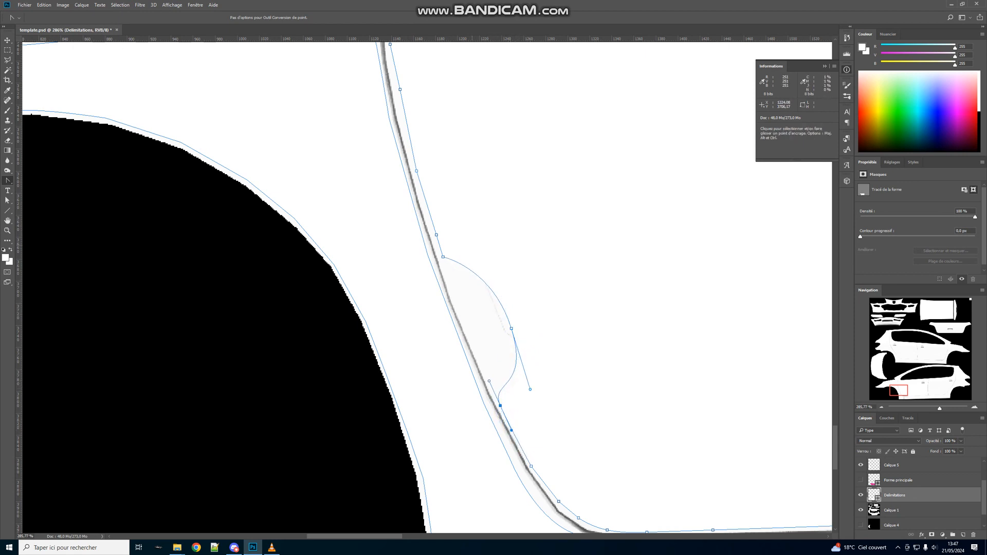
drag(443, 257, 456, 263)
key(a)
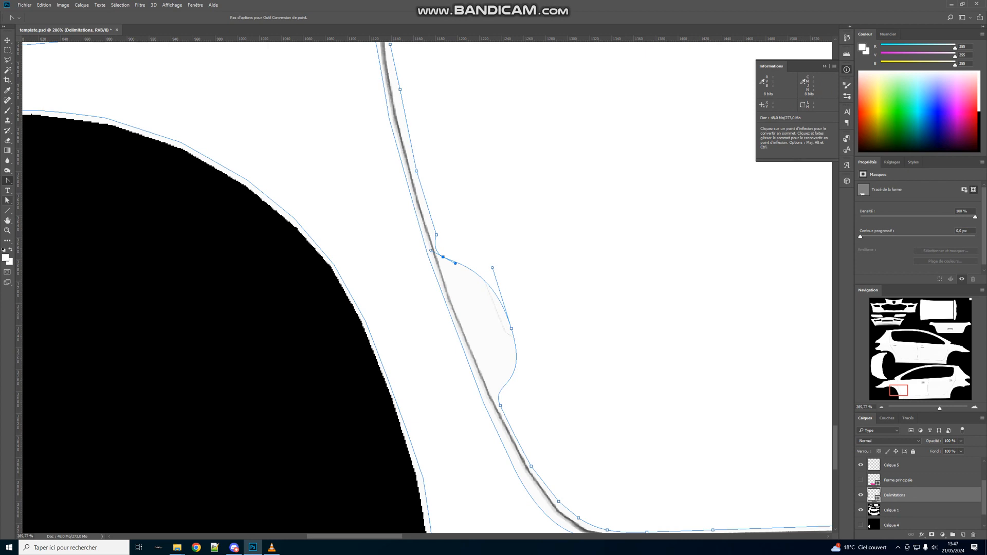
drag(443, 257, 451, 256)
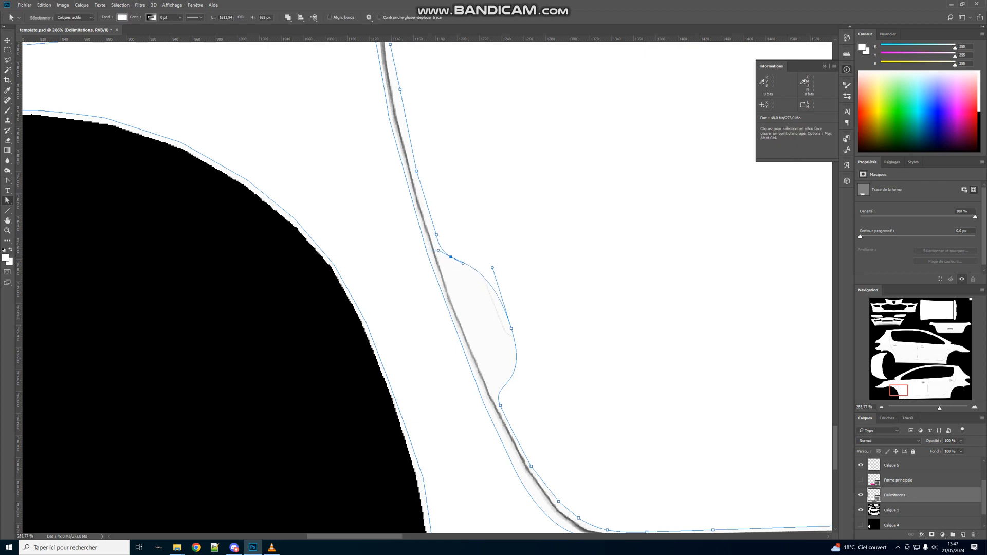
Delete an extra anchor near the top of the door shape's front edge and move the anchor above it slightly down
scroll(427, 288, up, 5)
scroll(427, 287, right, 3)
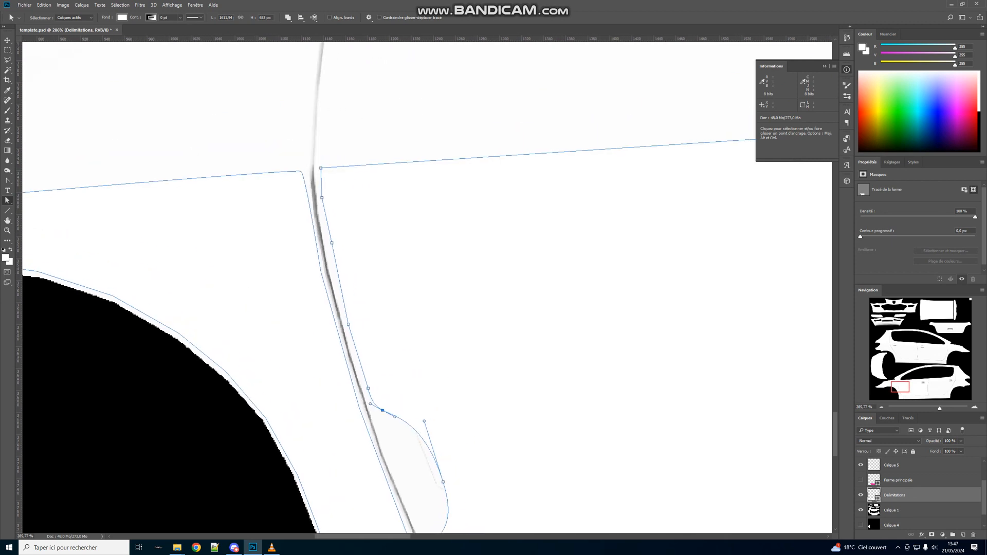
scroll(427, 288, right, 5)
scroll(427, 288, up, 1)
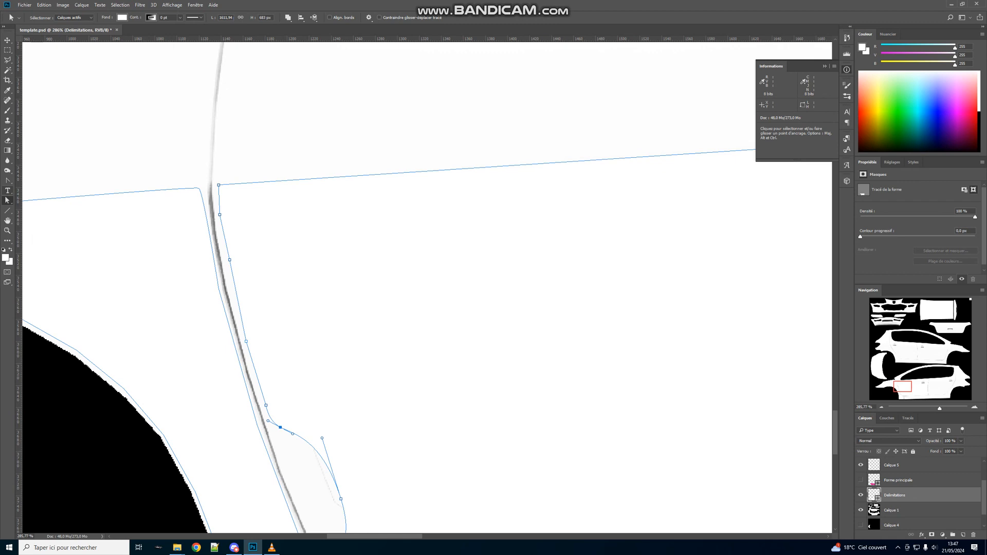
click(8, 180)
click(62, 210)
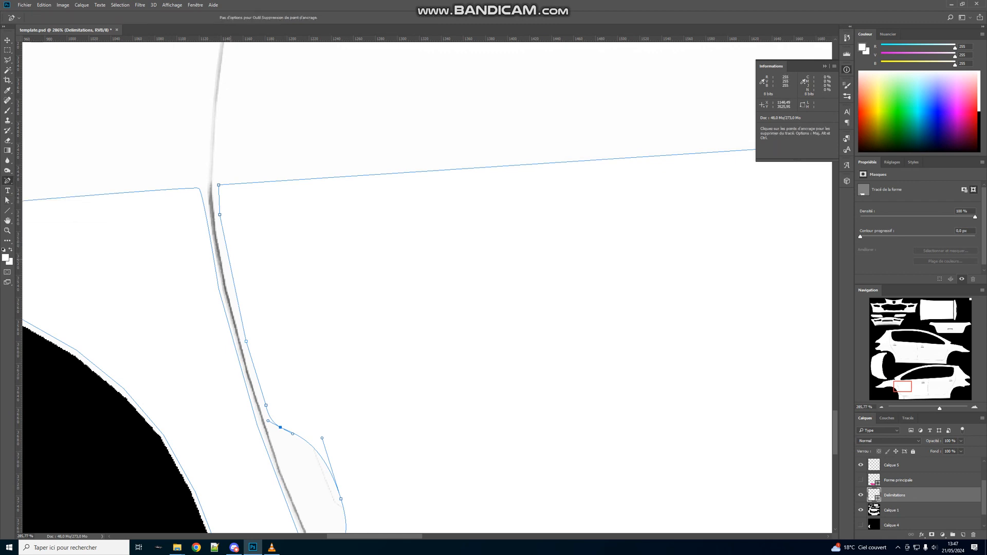
key(a)
drag(219, 215, 220, 229)
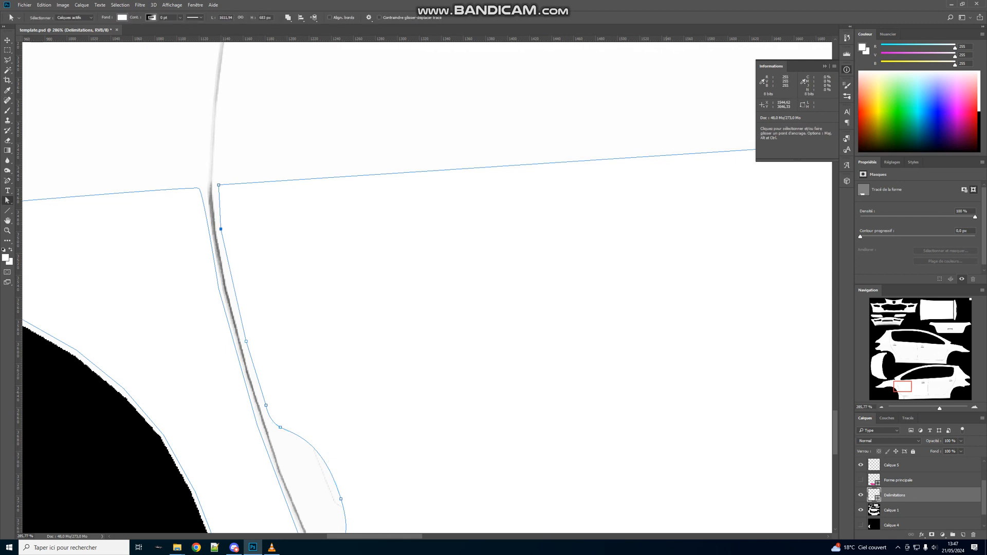
Show the pink Forme principale layer over the delimiting shape
scroll(427, 288, down, 7)
scroll(427, 288, right, 2)
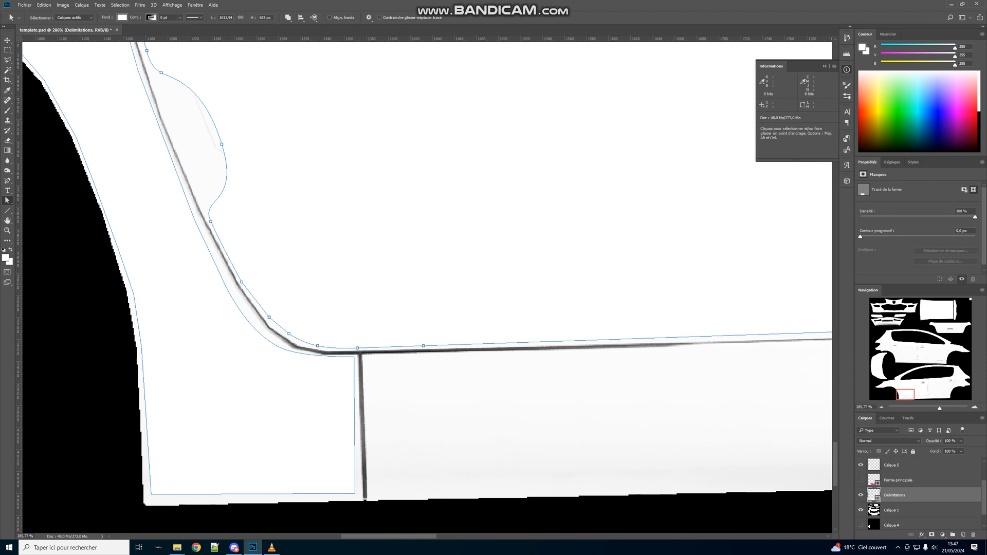
click(860, 479)
scroll(429, 290, down, 6)
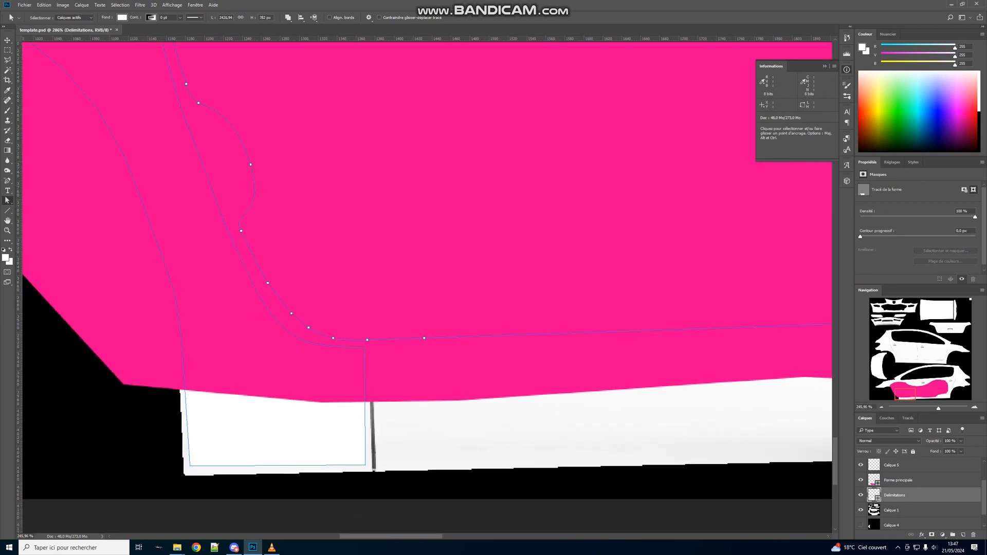
scroll(429, 291, up, 2)
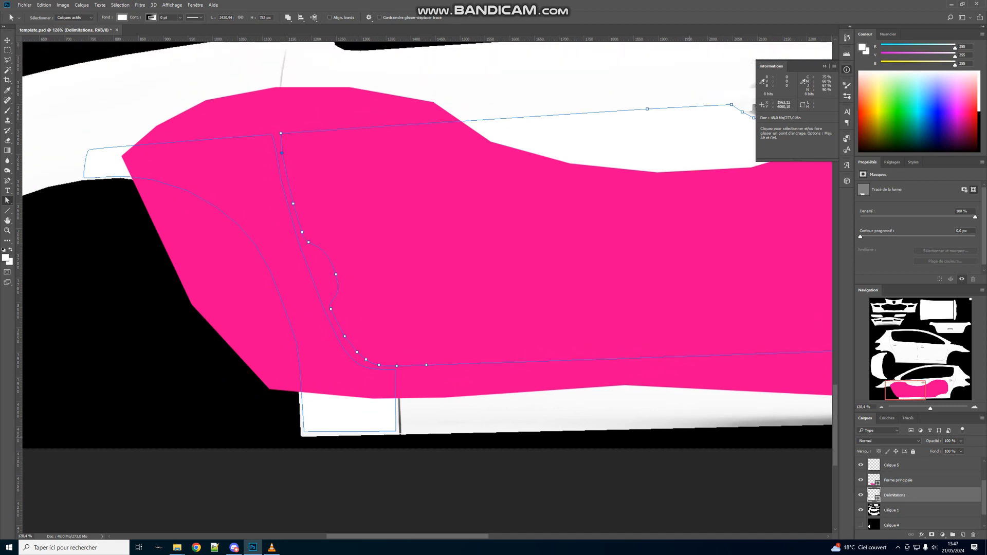
Stretch the front end of the pink Forme principale shape over the front wheel arch by moving its two foremost anchors forward
click(898, 480)
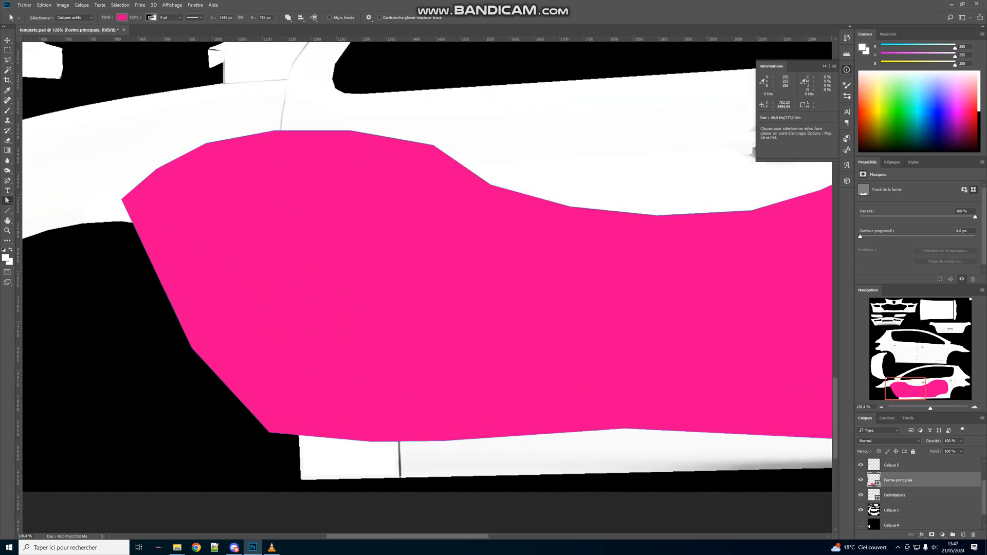
click(122, 199)
drag(121, 199, 36, 159)
scroll(36, 158, down, 2)
drag(191, 317, 51, 360)
Extend the pink shape's front anchors further towards the front bumper and raise the front segment of its upper edge
scroll(427, 247, left, 4)
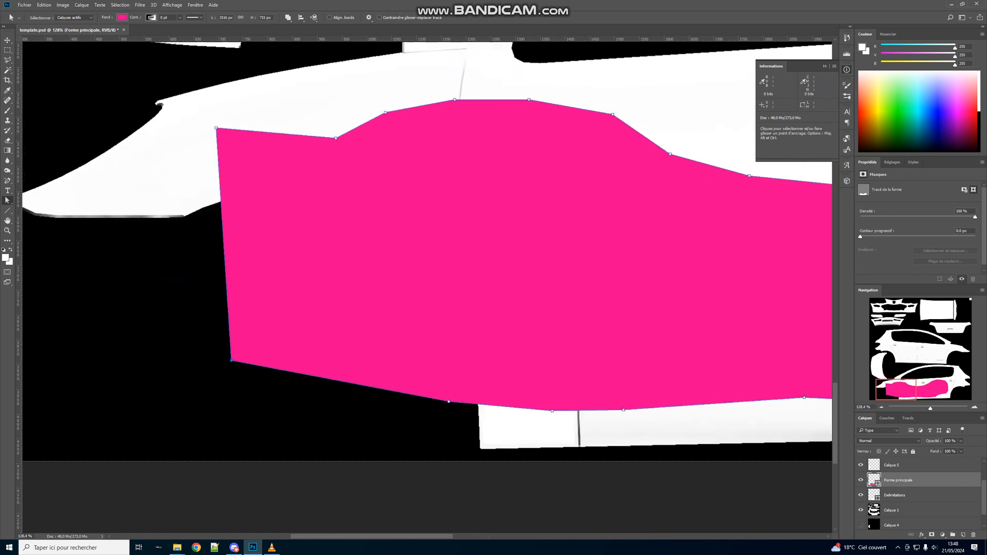
drag(226, 128, 142, 129)
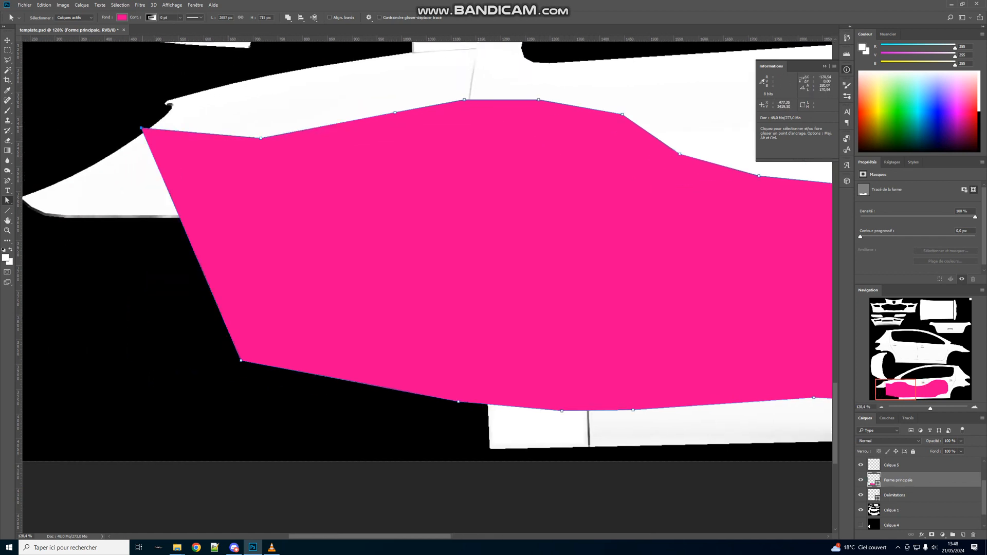
drag(241, 360, 165, 391)
key(Escape)
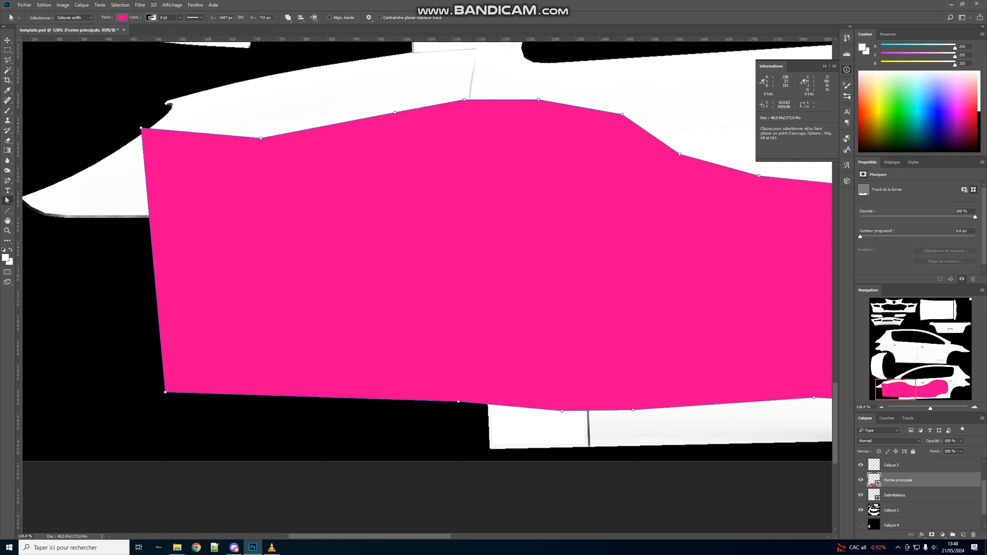
drag(214, 134, 200, 111)
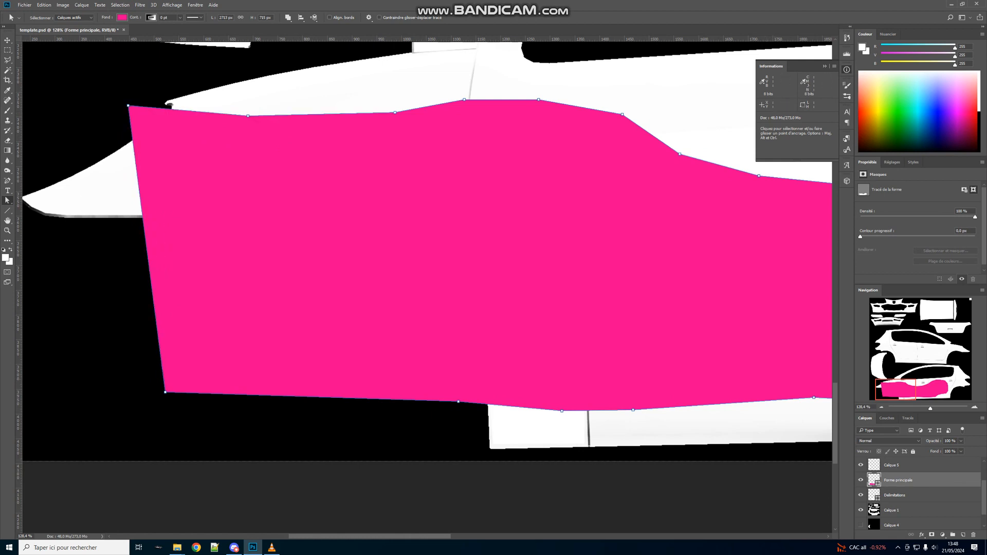
Clip the pink shape to the Delimitations layer and lower two of its bottom anchors to cover the fender's lower end
click(81, 4)
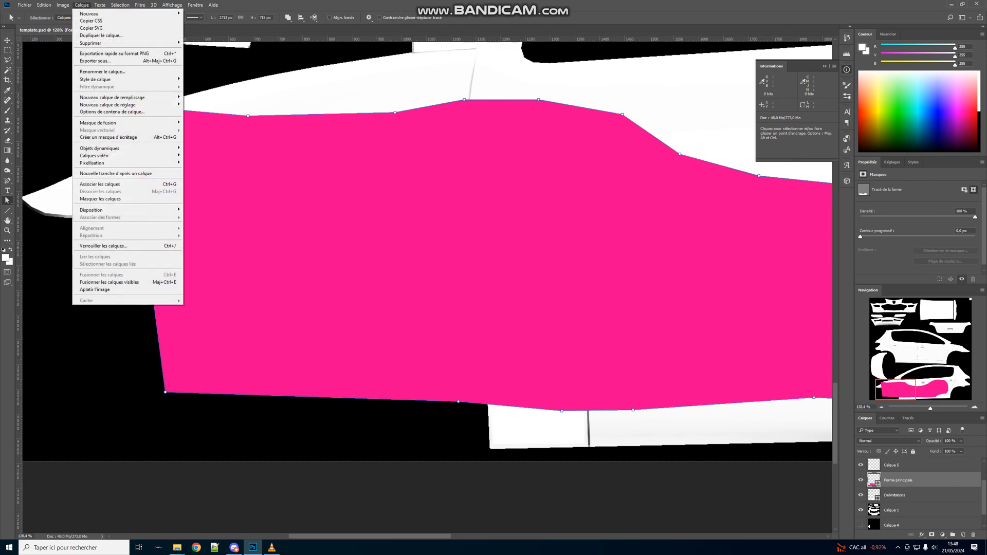
click(111, 137)
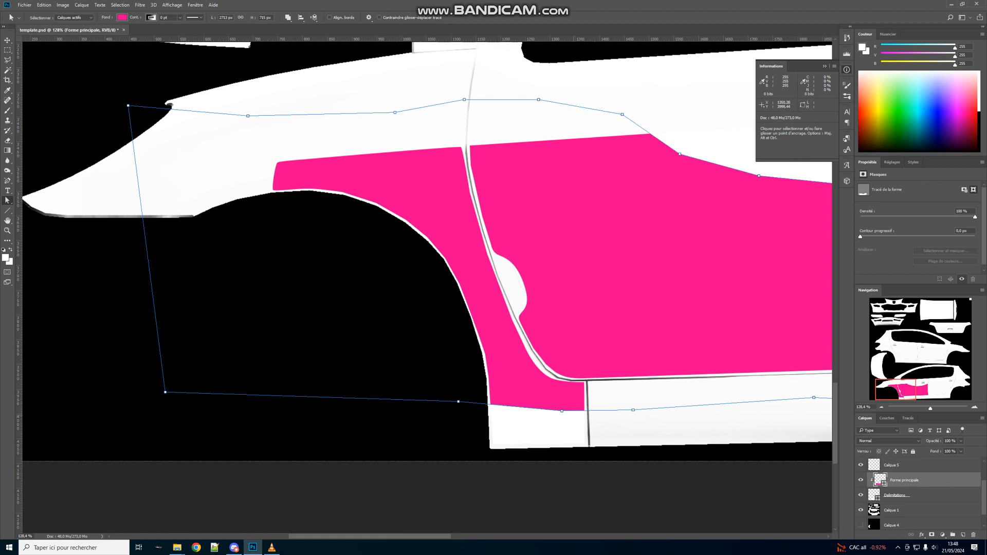
drag(562, 410, 593, 454)
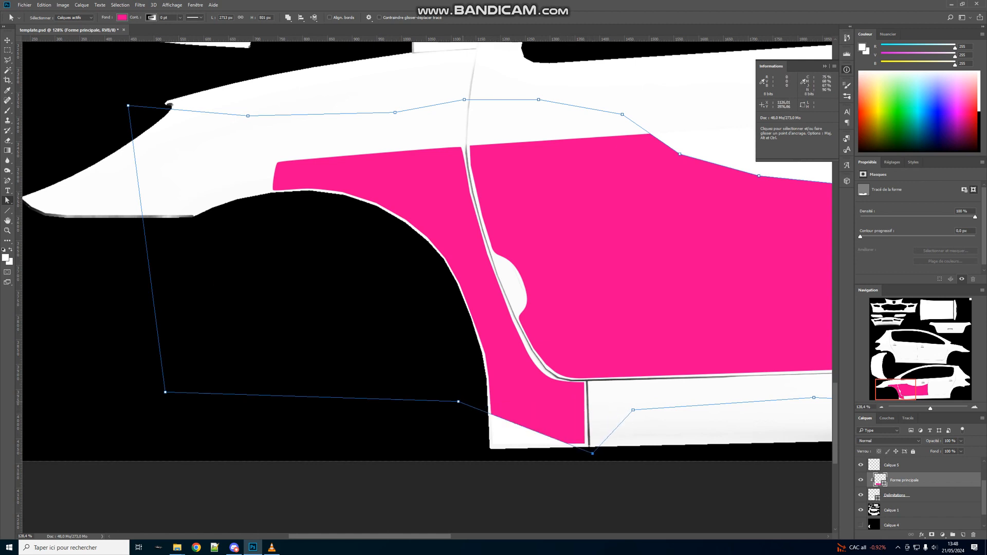
drag(458, 401, 484, 456)
Remove the anchor on the pink Forme principale shape's upper edge where it starts dipping across the front door
click(909, 495)
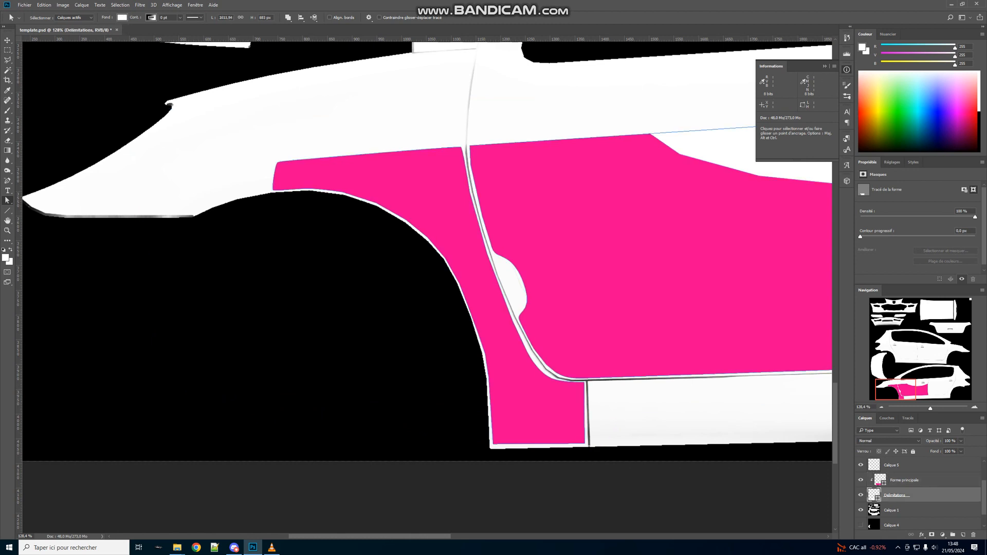
scroll(476, 233, up, 5)
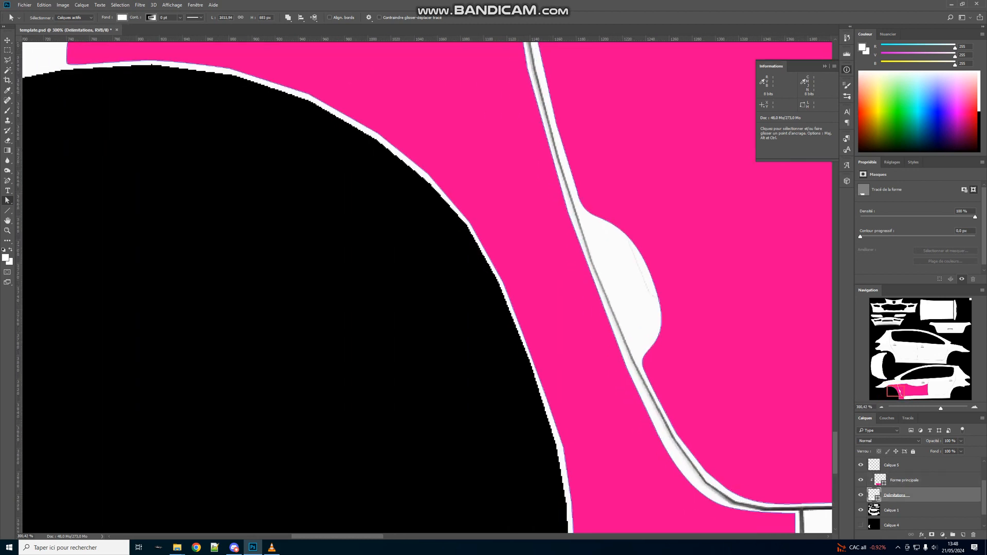
scroll(427, 288, right, 10)
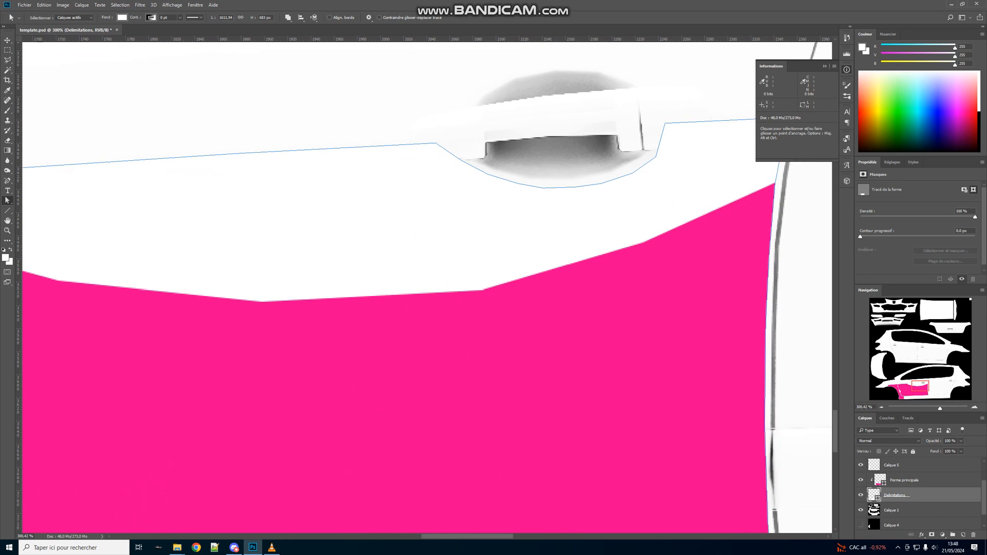
click(909, 480)
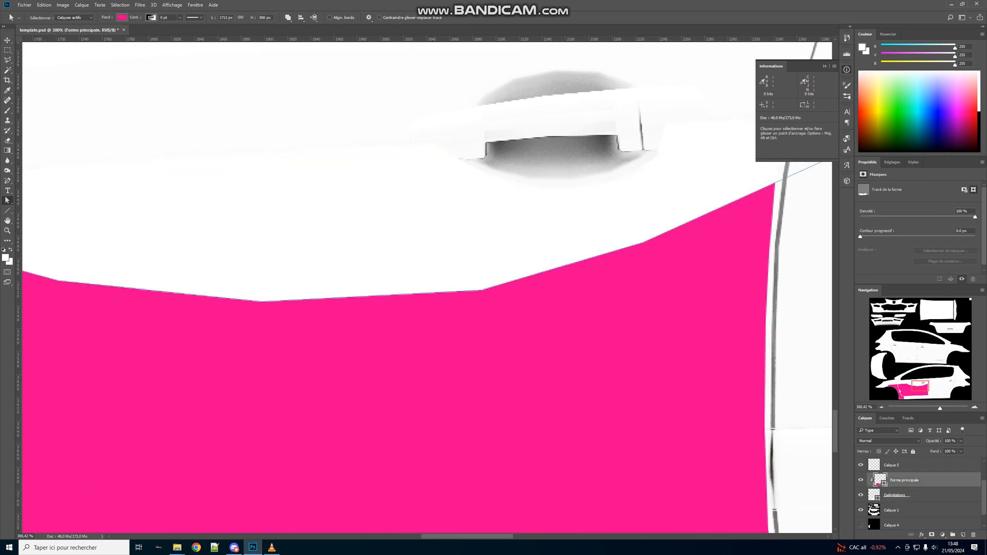
scroll(432, 284, down, 8)
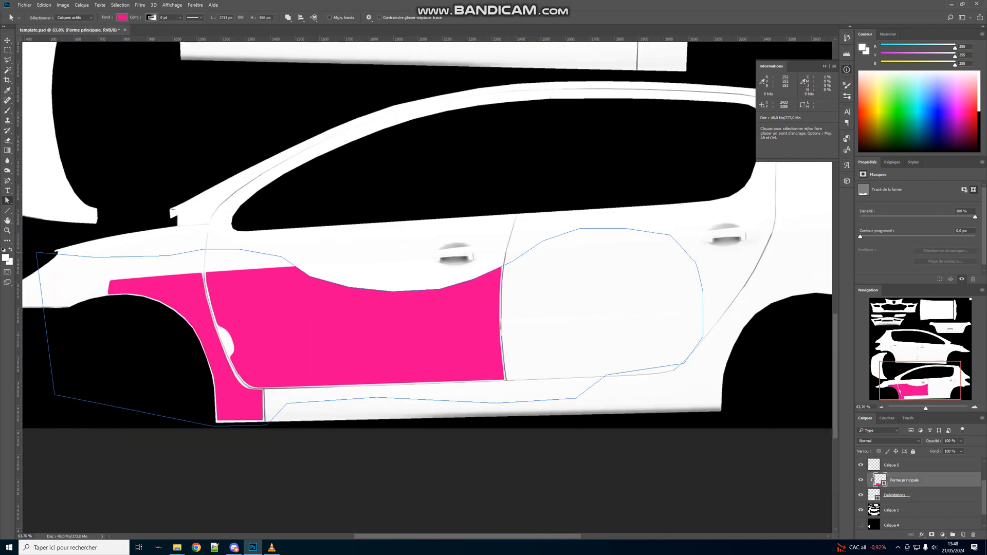
drag(636, 219, 305, 280)
click(7, 180)
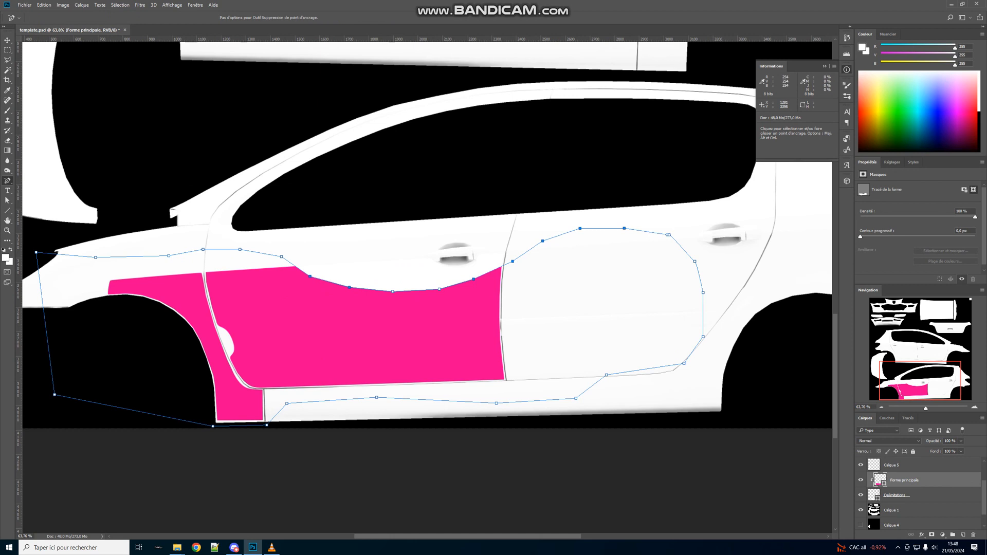
click(310, 276)
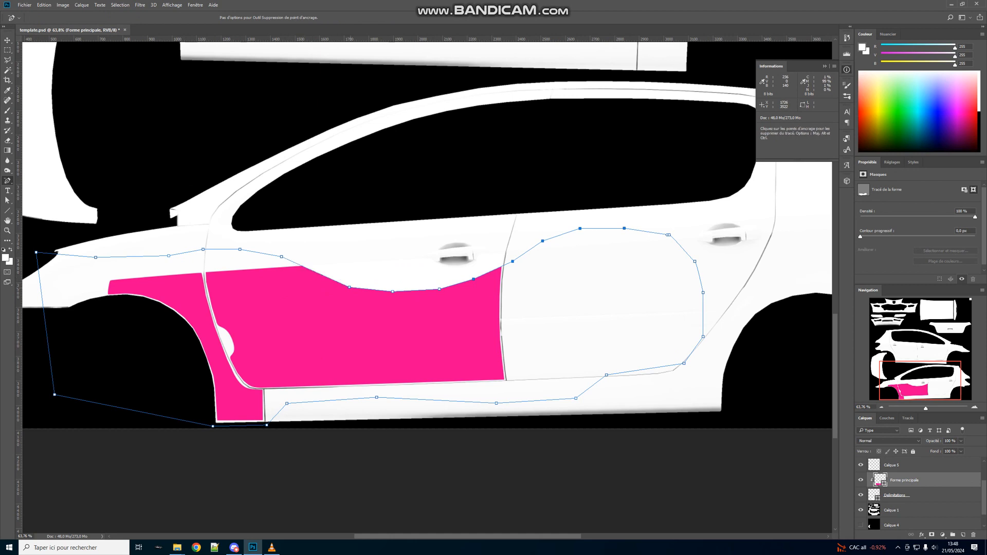
click(350, 287)
click(392, 291)
click(439, 289)
click(281, 256)
key(ctrl+e)
key(ctrl+z)
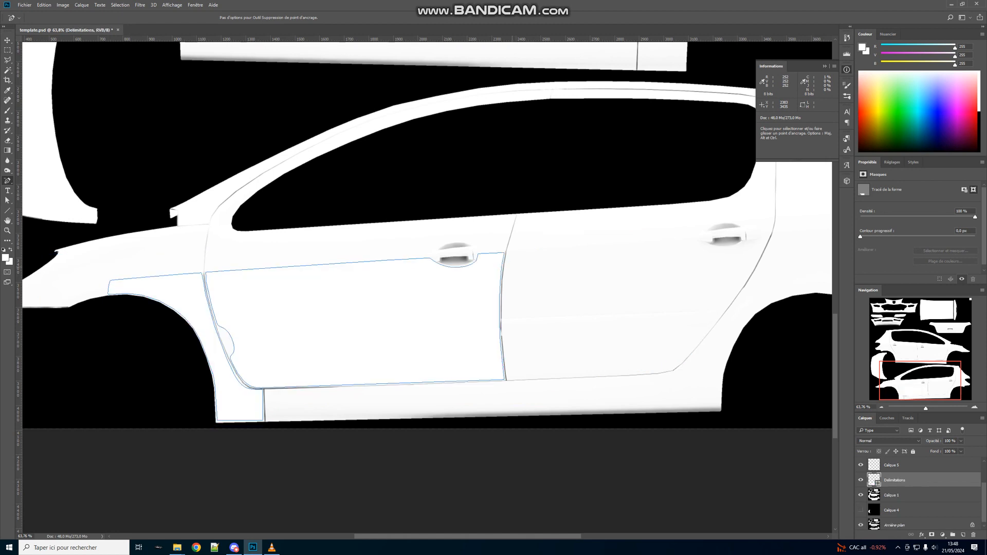
key(ctrl+z)
key(ctrl+z)
key(ctrl+z)
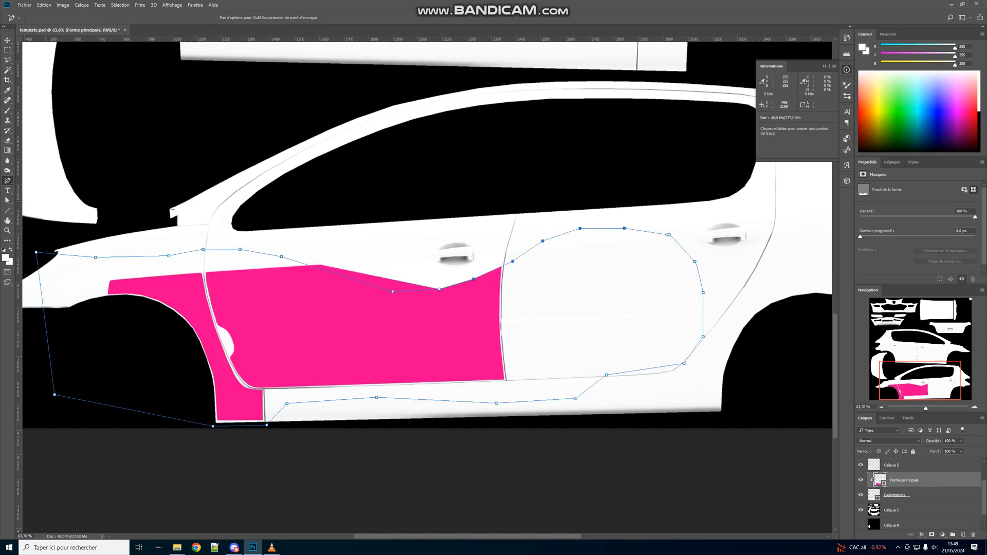
key(ctrl+z)
Straighten the pink shape's upper edge by deleting its anchors between the front door's leading edge and the rear door's upper curve
key(a)
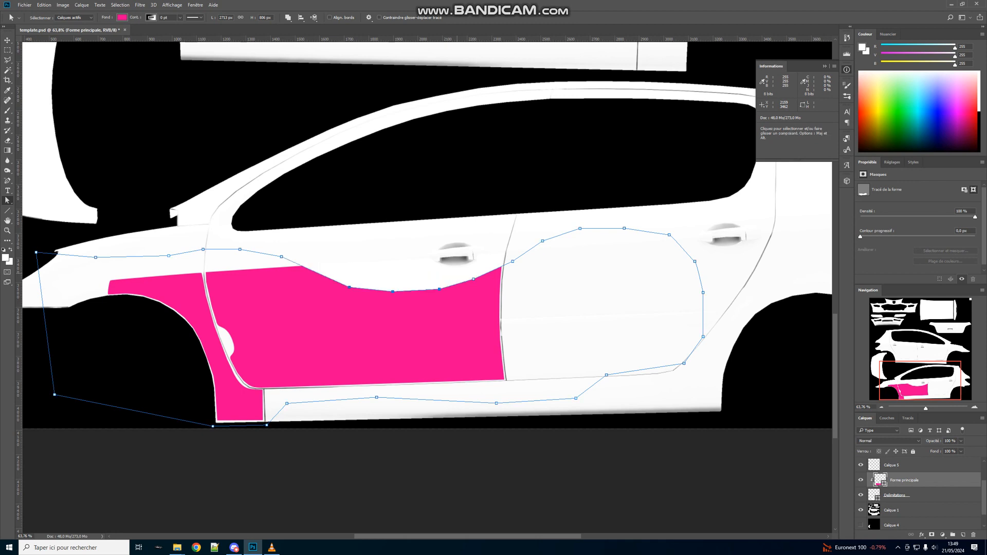
key(p)
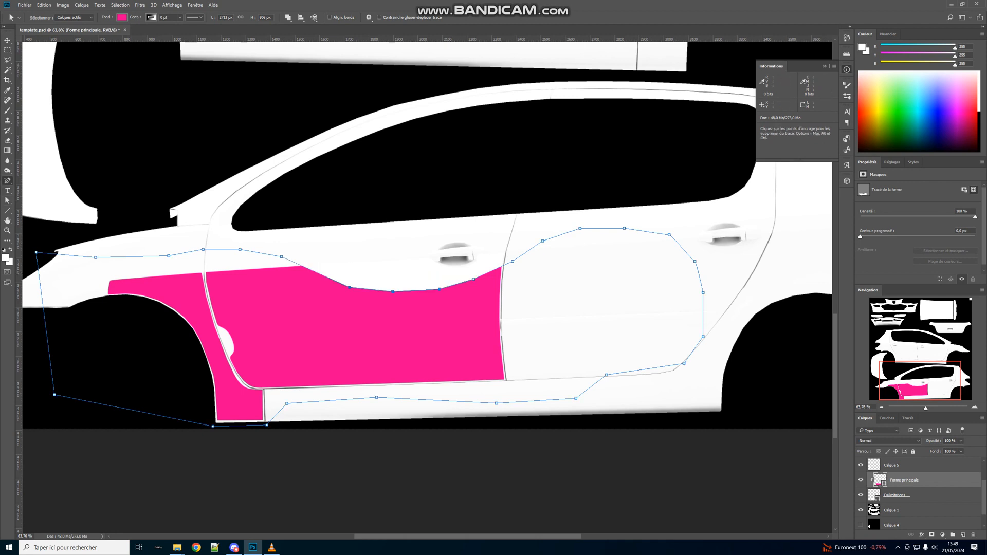
click(350, 286)
click(393, 291)
click(440, 288)
click(474, 279)
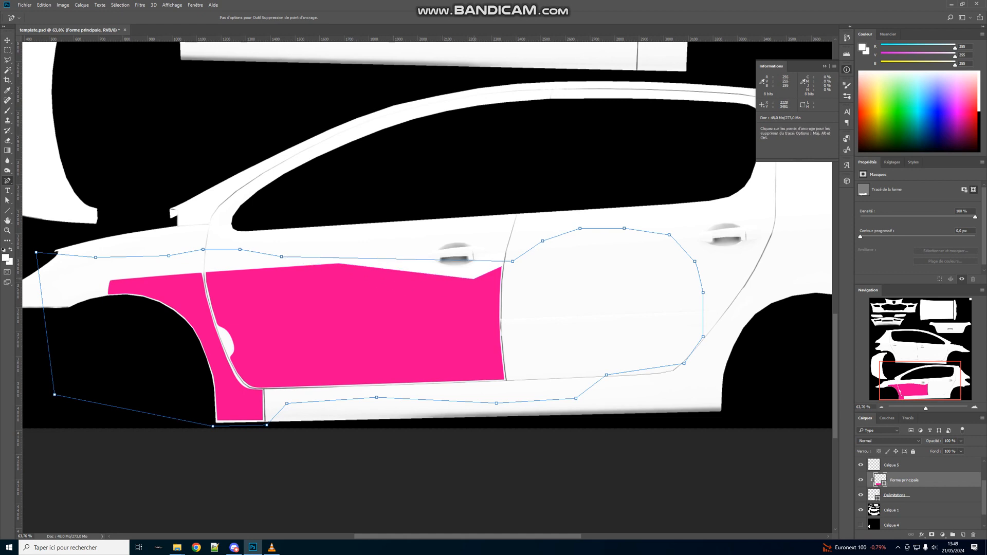
click(512, 262)
click(542, 240)
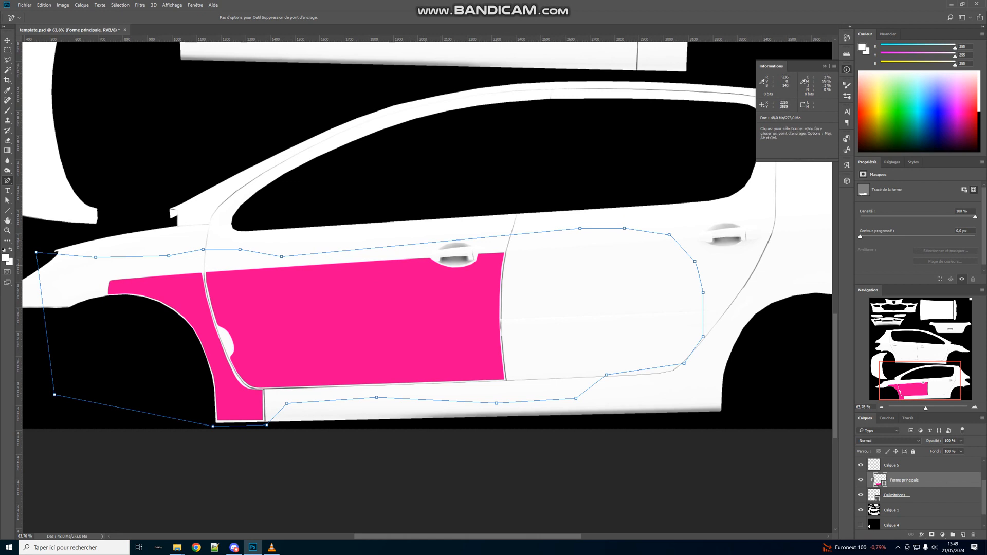
click(580, 228)
click(281, 256)
click(239, 249)
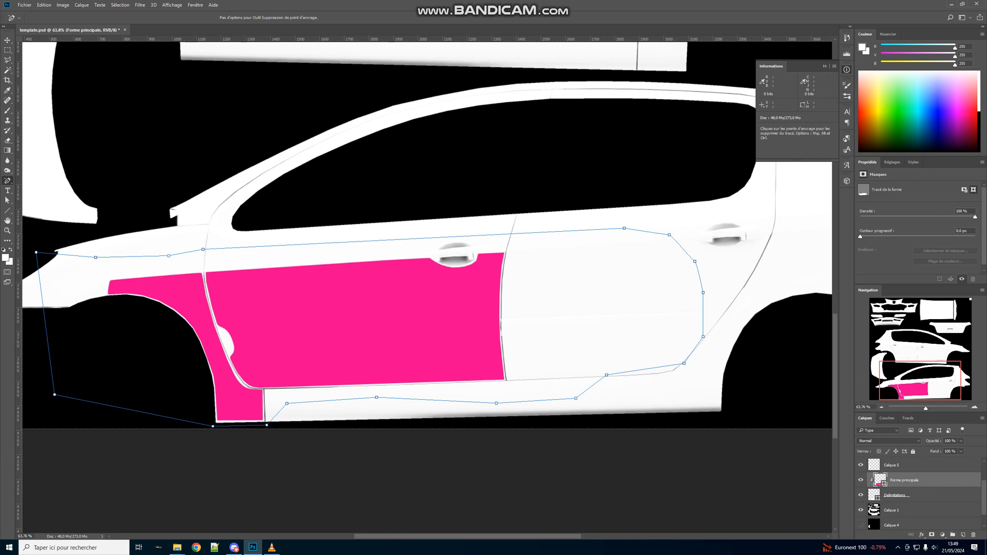
Bevel the upper front corner of the door outline on the Delimitations layer by moving its corner anchor slightly rearwards and down
click(894, 495)
key(a)
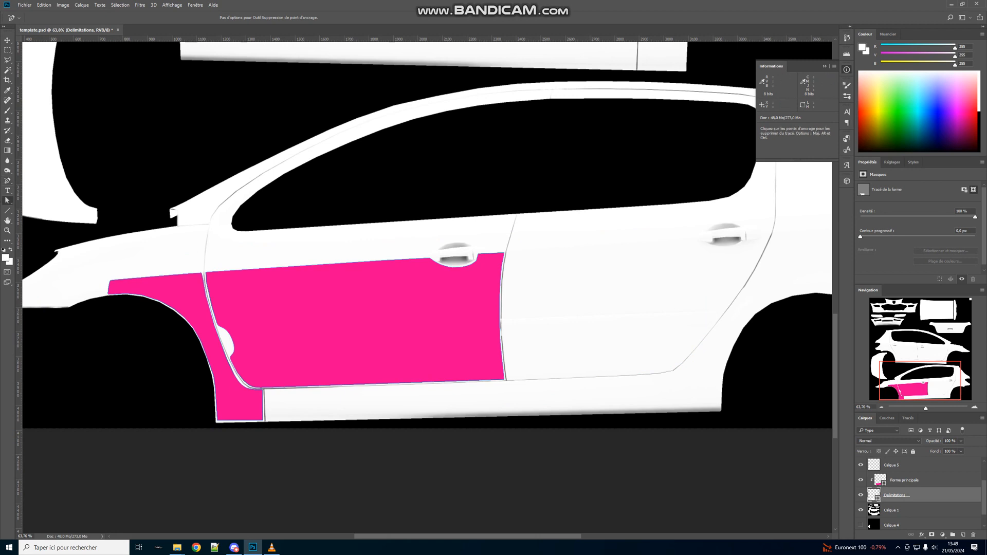
scroll(335, 280, up, 6)
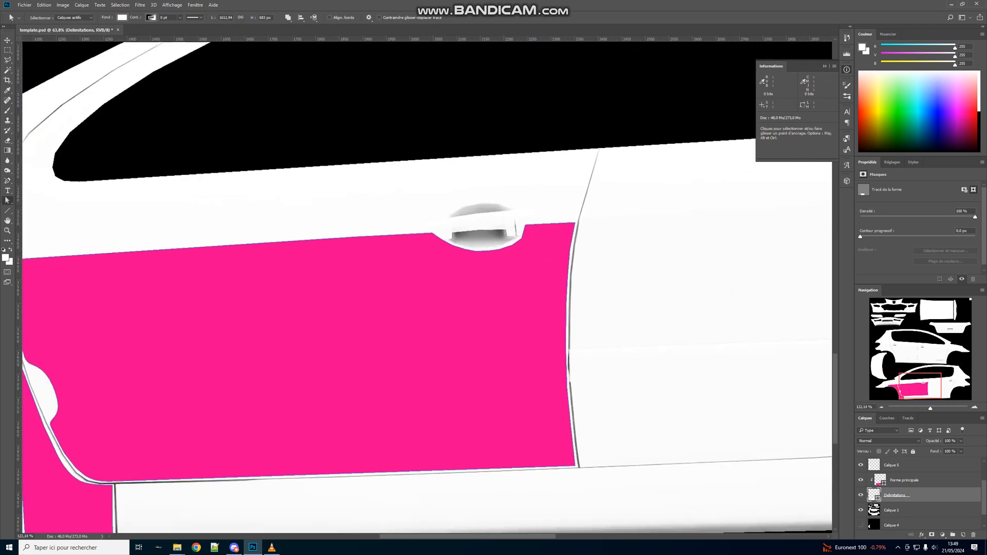
scroll(427, 288, left, 5)
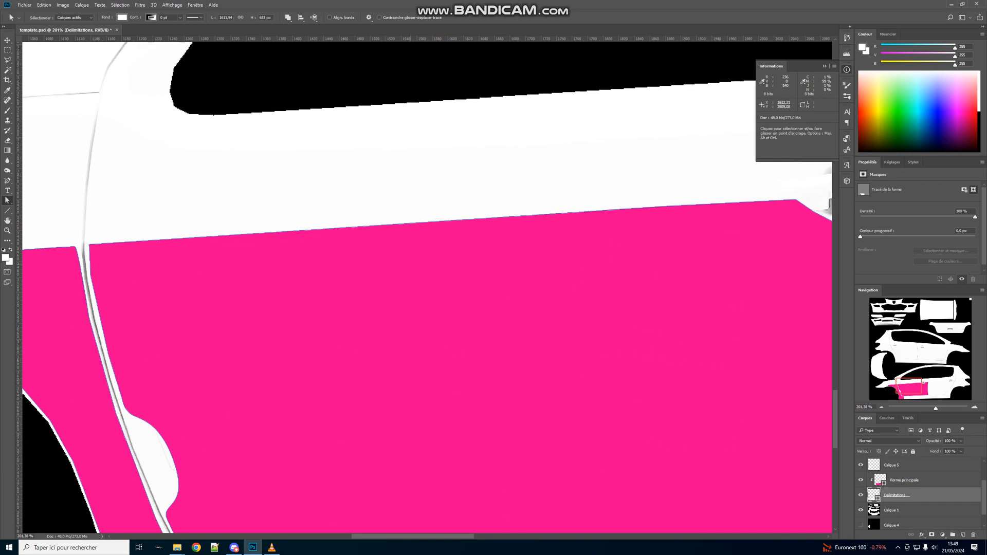
drag(88, 244, 100, 249)
scroll(427, 288, down, 1)
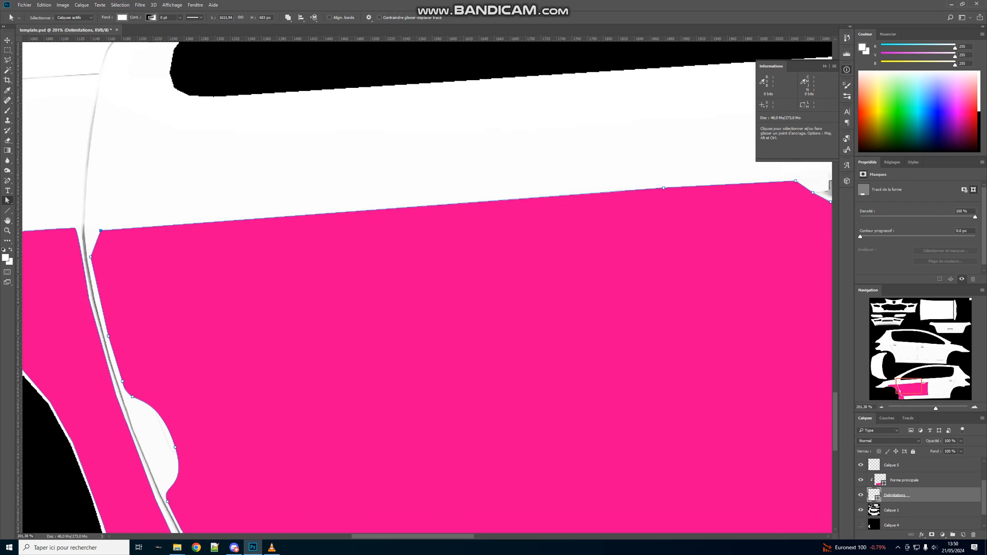
scroll(437, 291, down, 5)
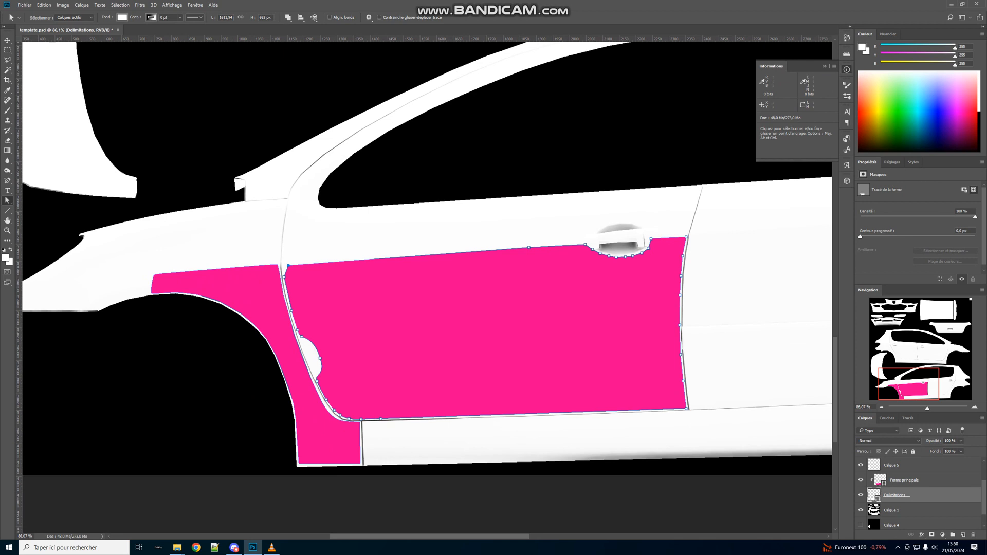
Change the fill colour of the Forme principale shape to light blue
click(905, 480)
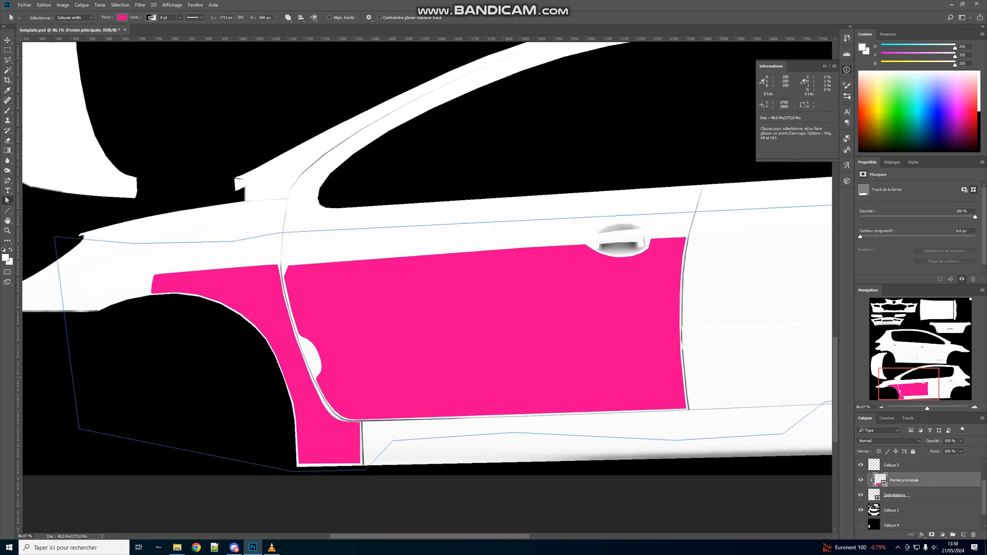
click(122, 17)
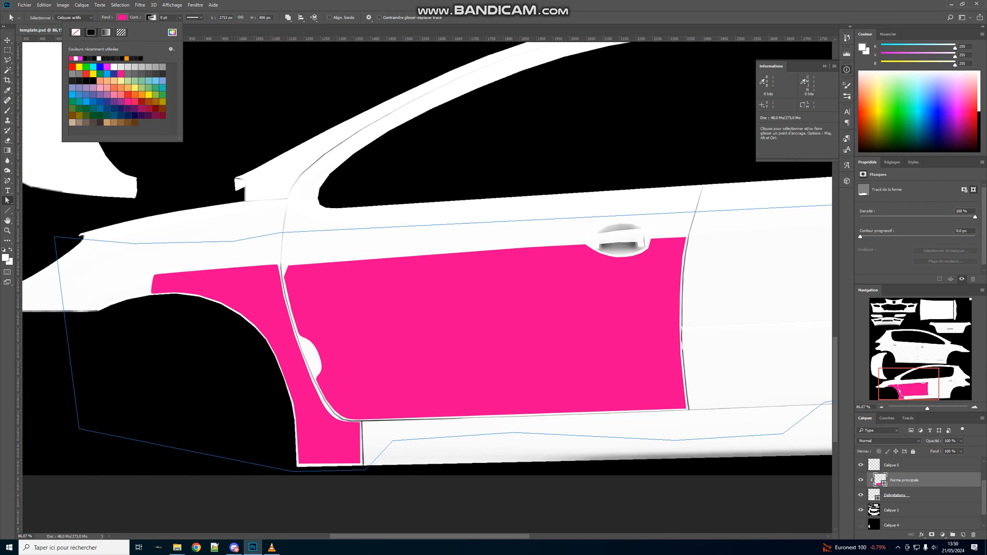
click(107, 74)
click(360, 29)
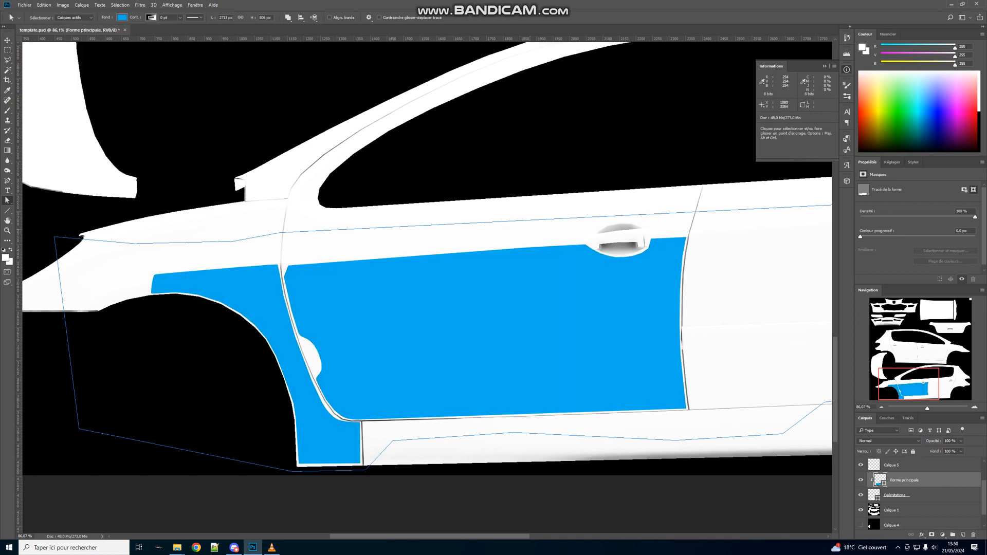
mouse_move(909, 384)
mouse_down()
mouse_move(928, 384)
mouse_move(907, 384)
mouse_up()
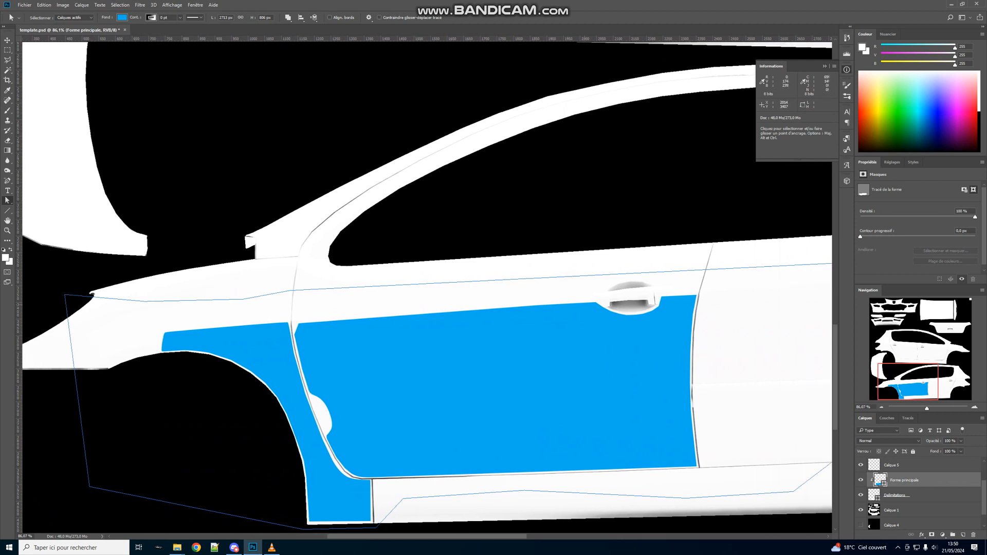